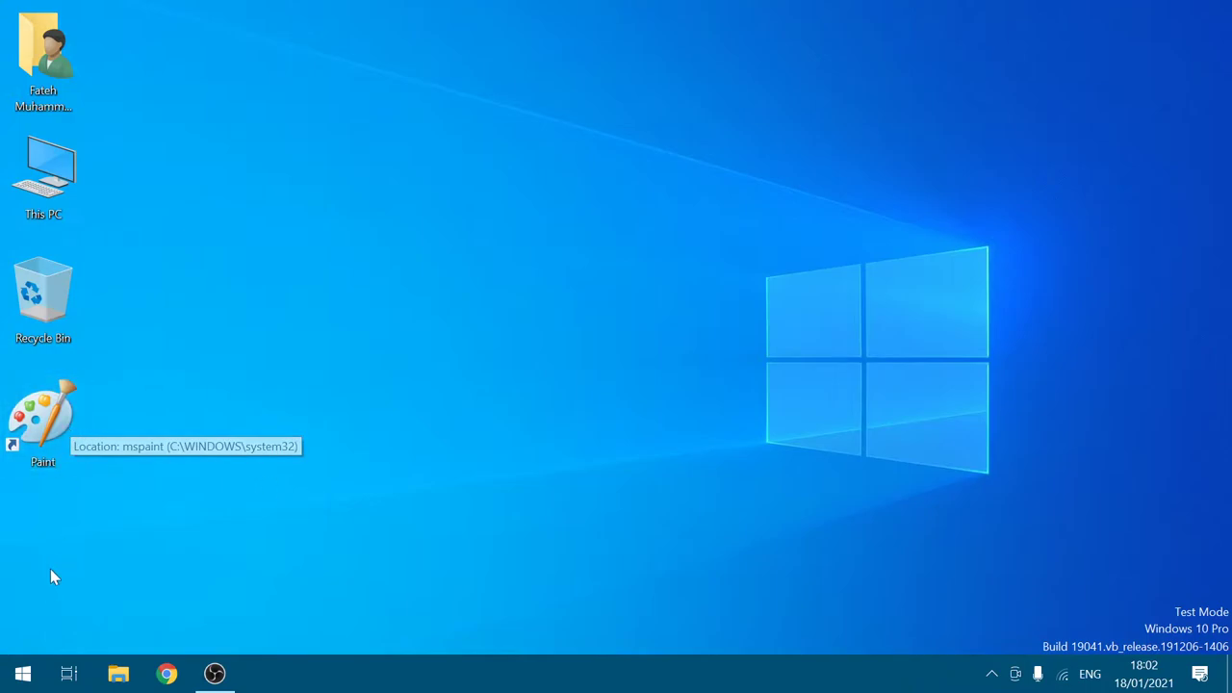
Step: Search Windows for "paint" and launch the Paint app
left_click(22, 673)
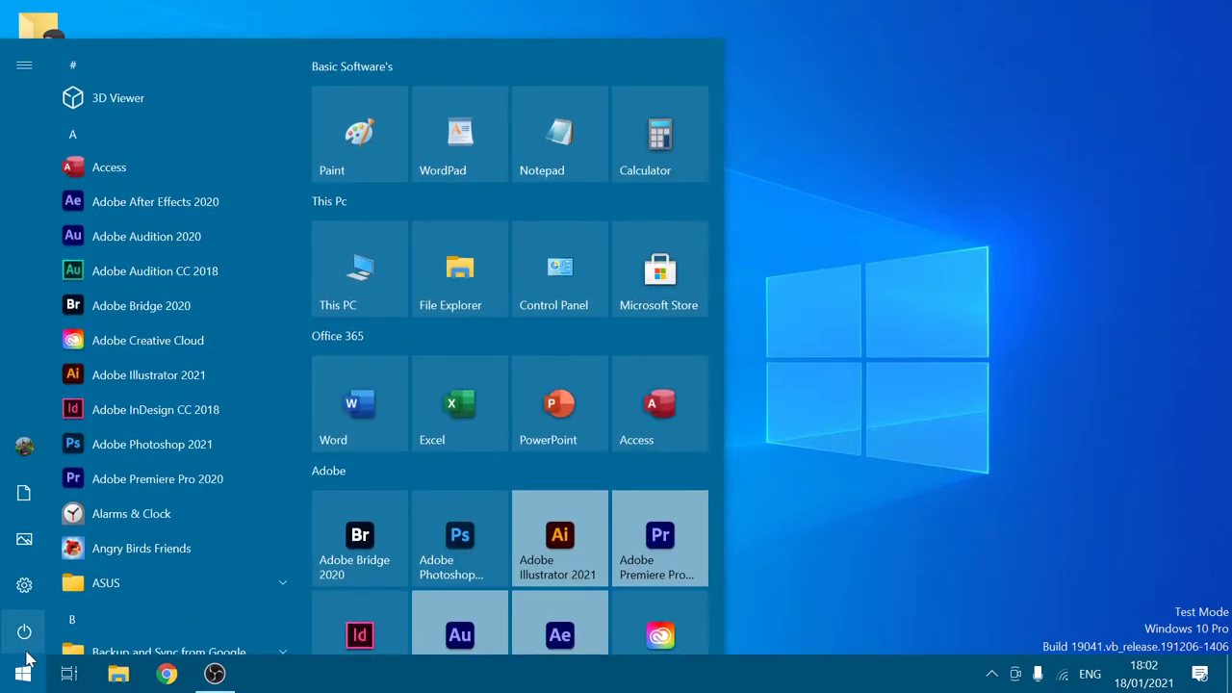
mouse_move(24, 626)
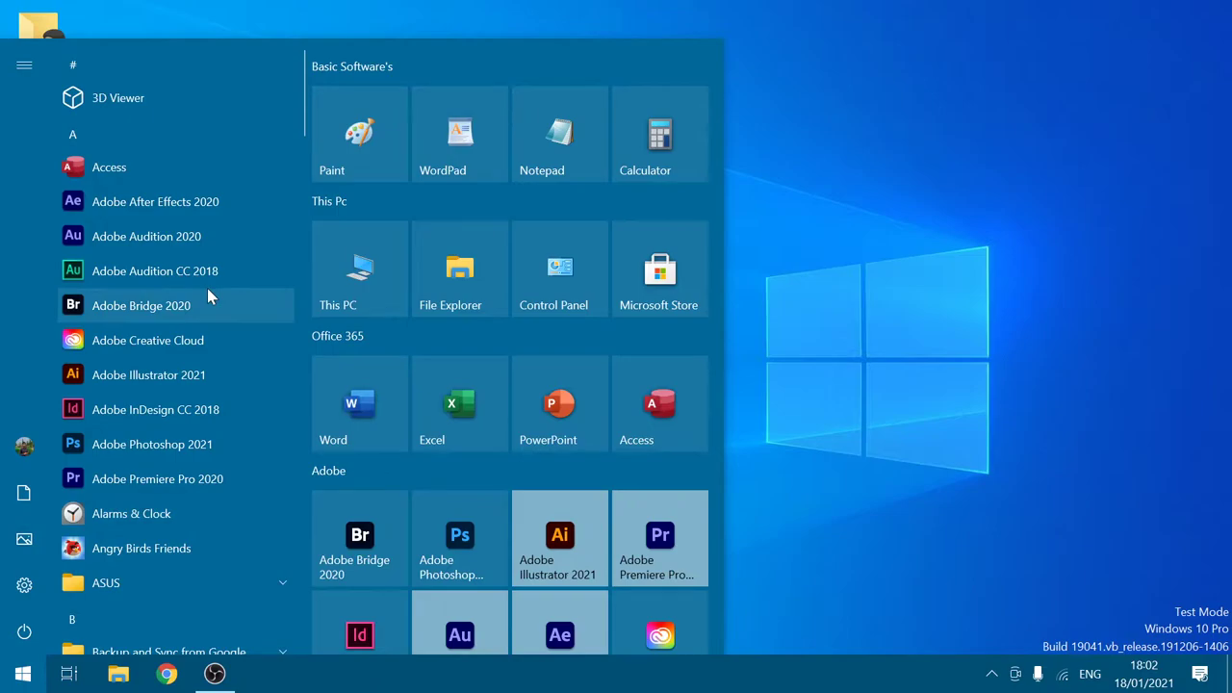
left_click(363, 166)
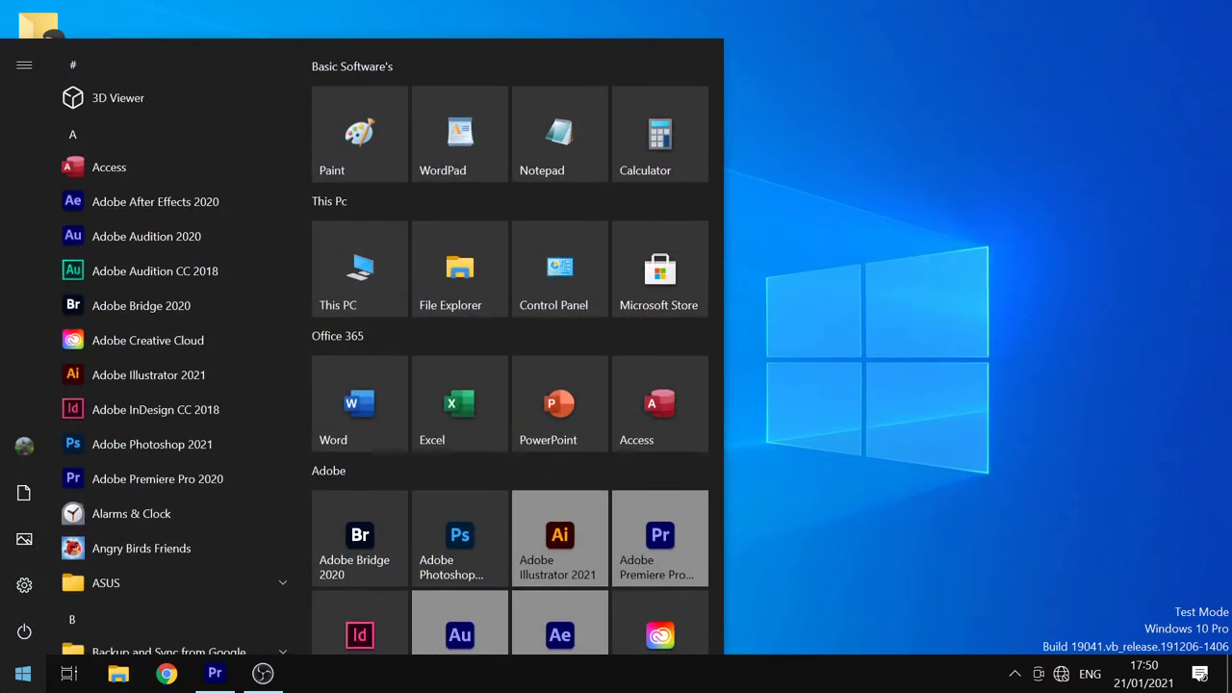
type("p")
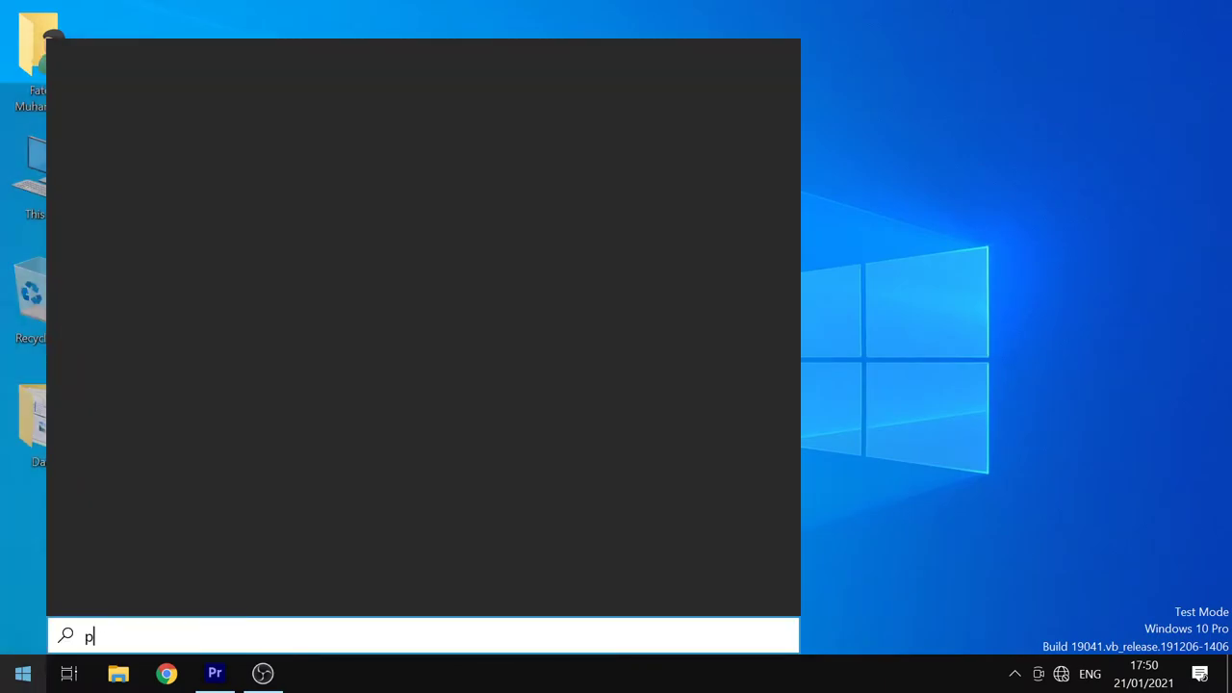
type("aint")
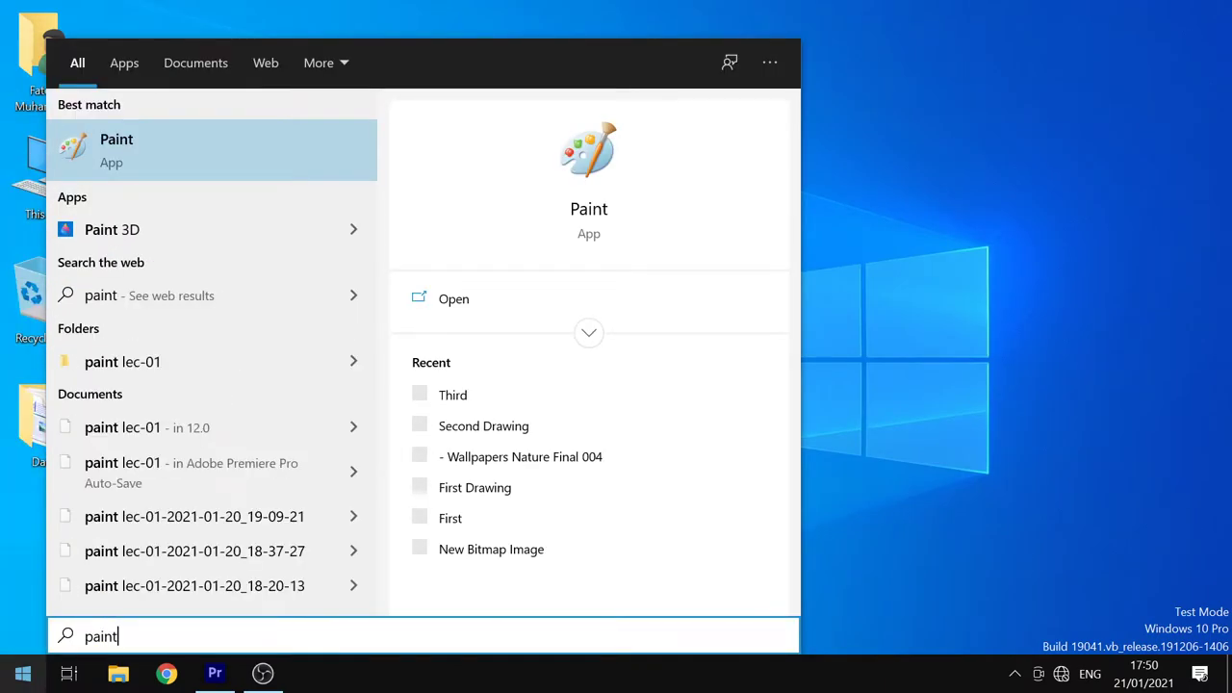
key("Return")
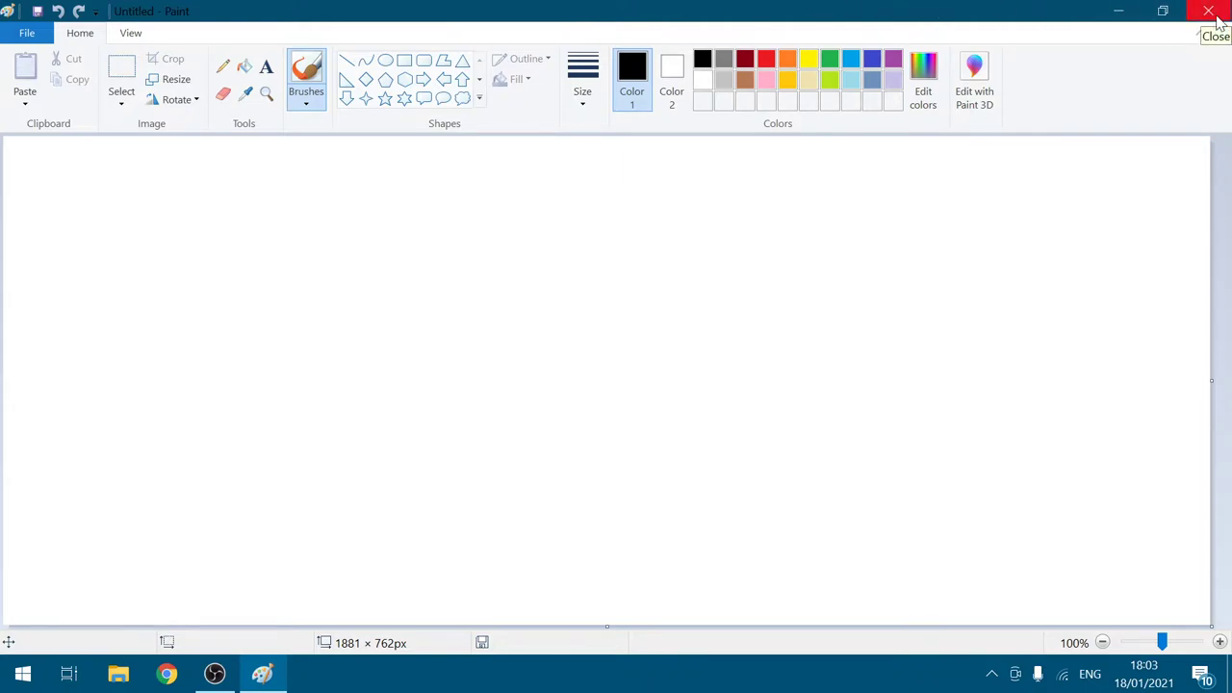
Step: Shrink the Paint window and maximize it again, and minimize and reopen it
left_click(1168, 14)
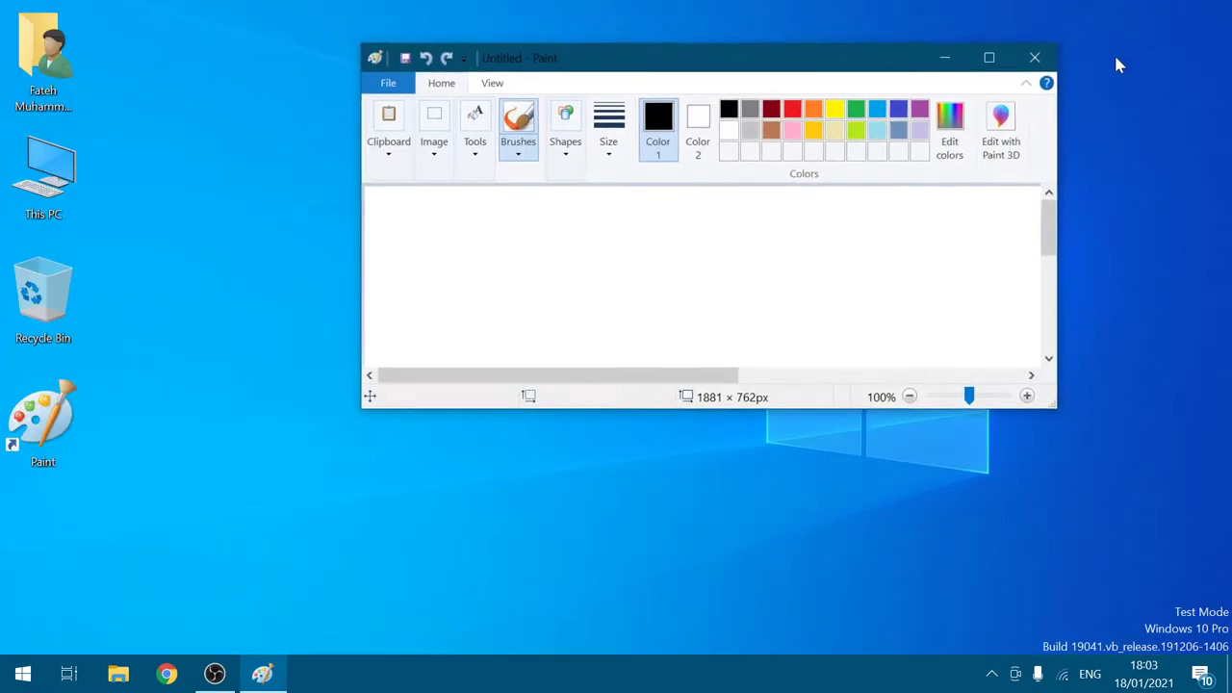
left_click(988, 55)
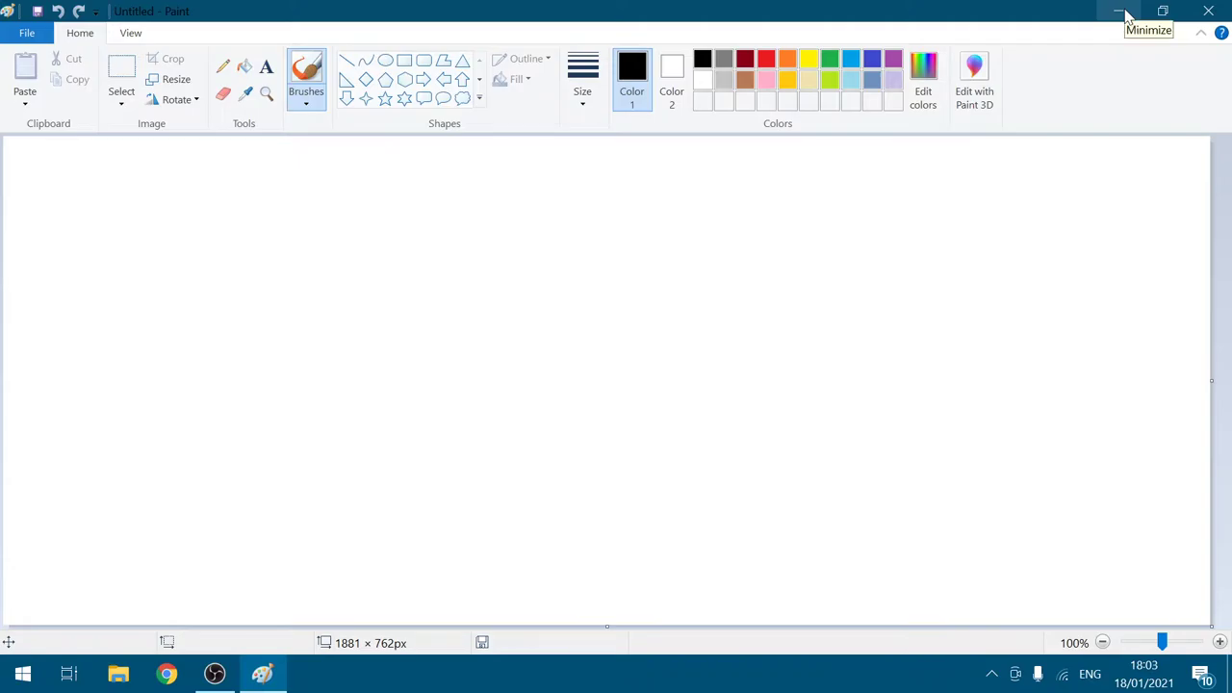
left_click(1122, 12)
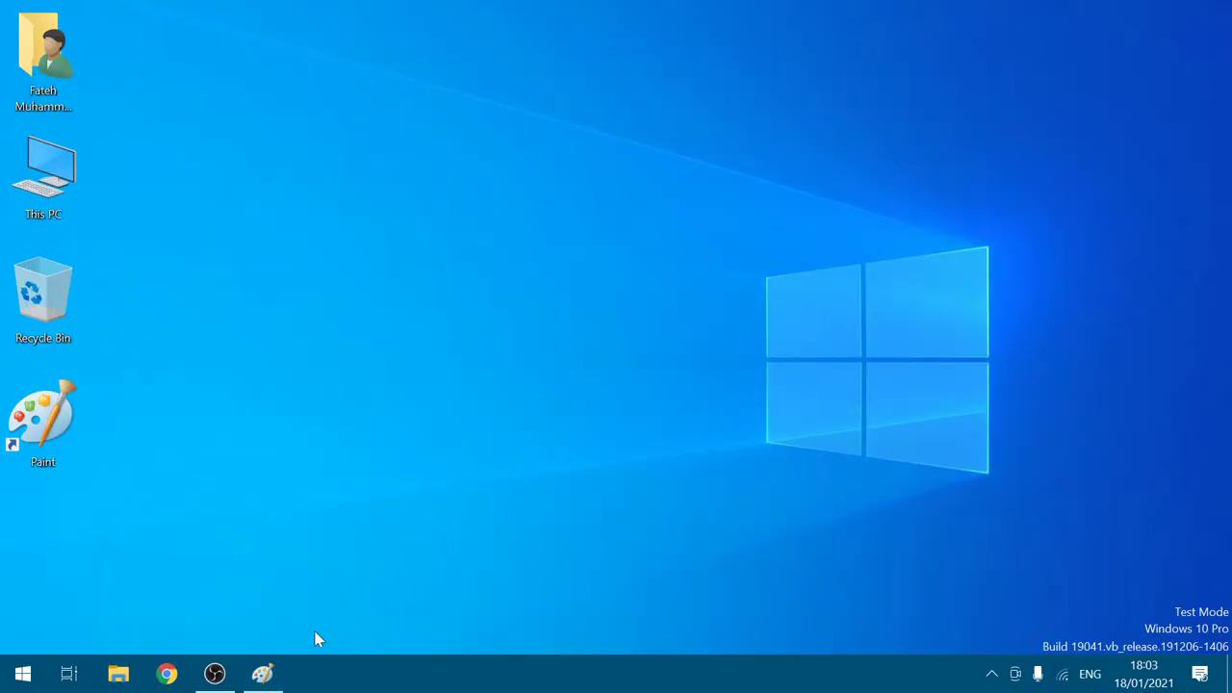
left_click(277, 674)
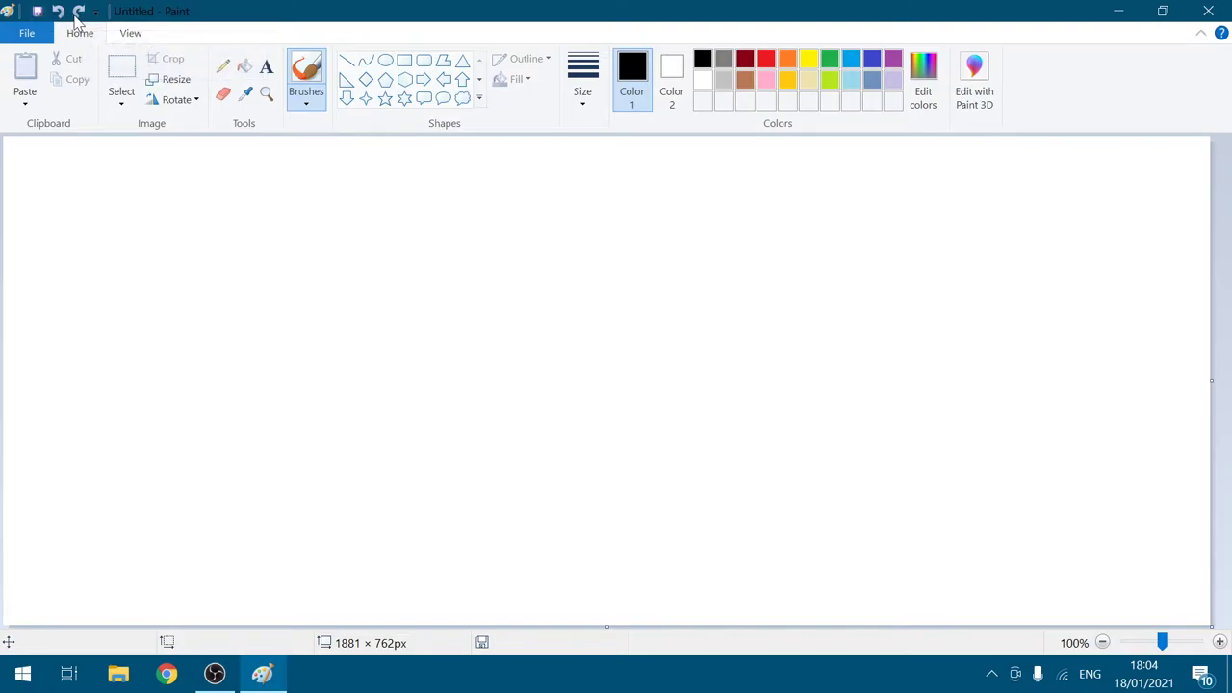
left_click(10, 14)
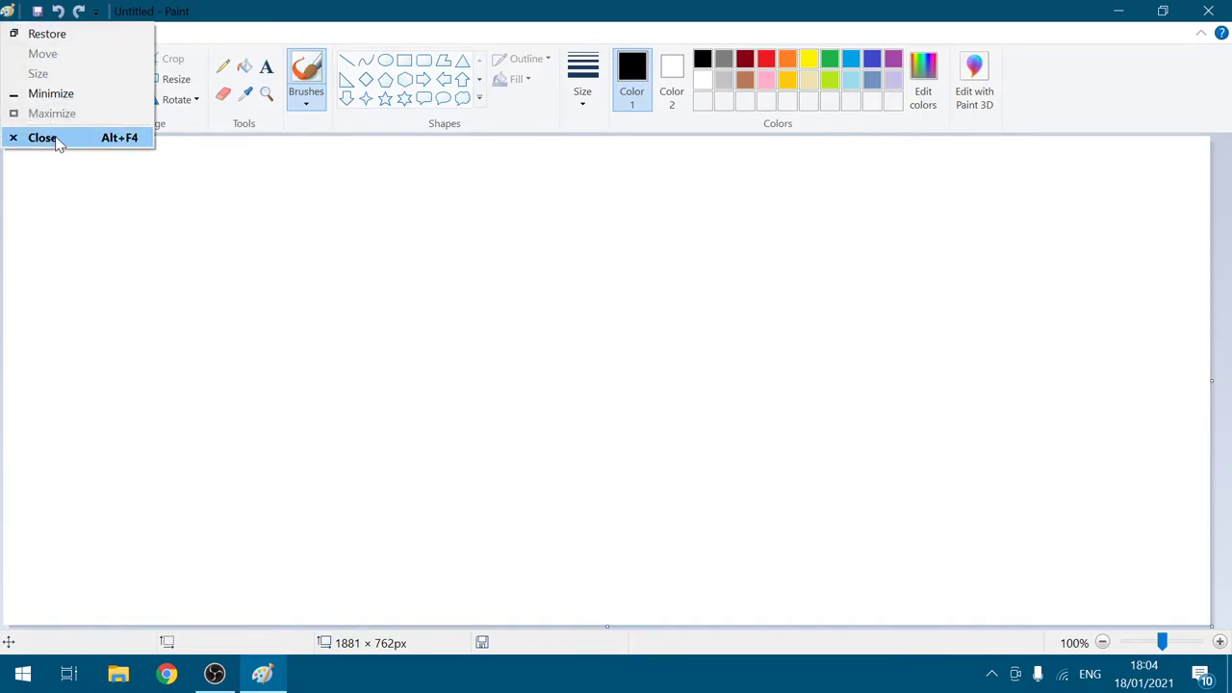
left_click(586, 10)
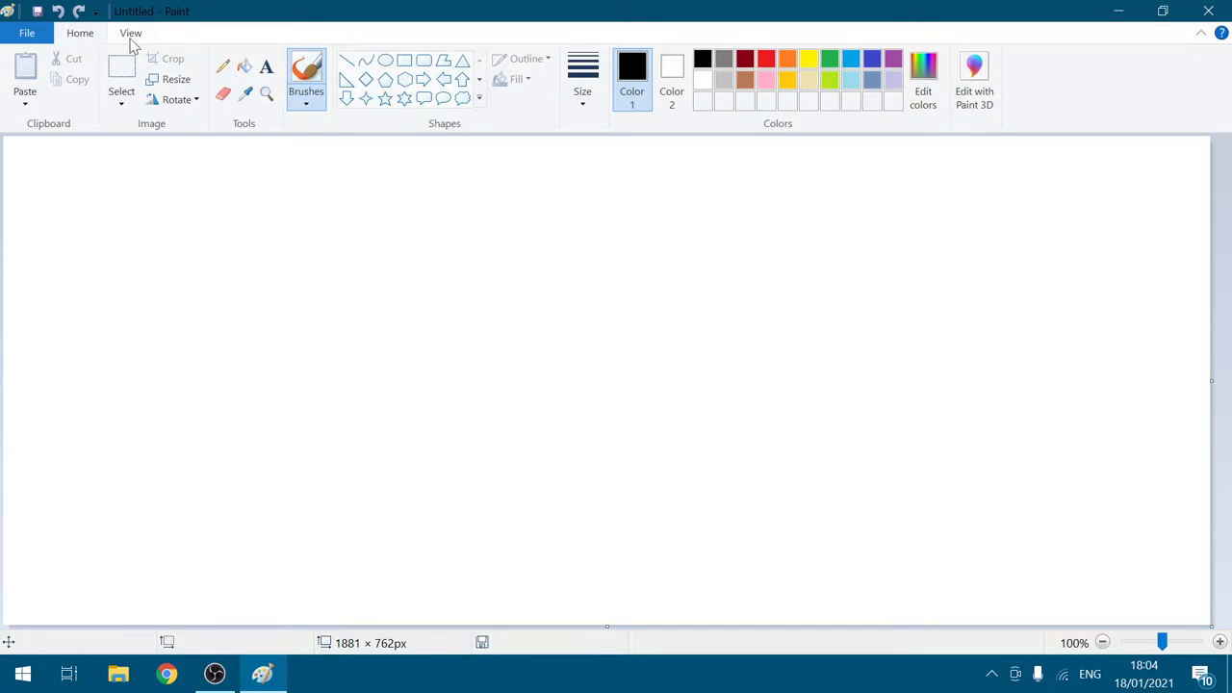
left_click(27, 38)
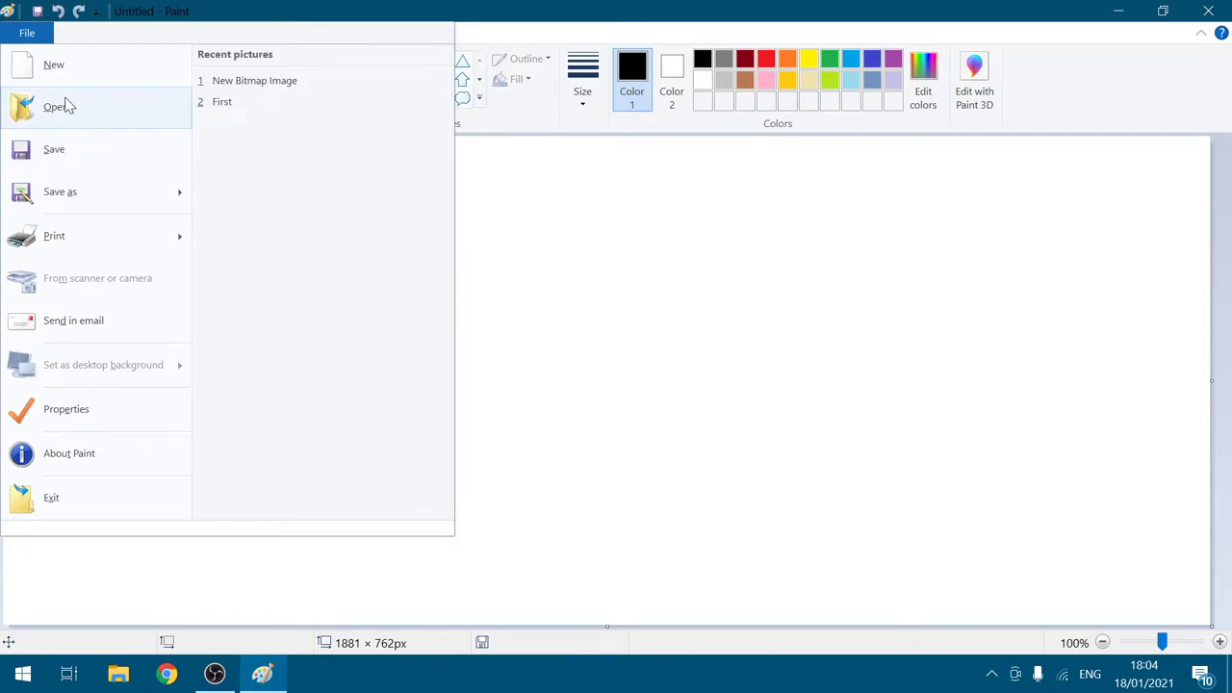
left_click(30, 36)
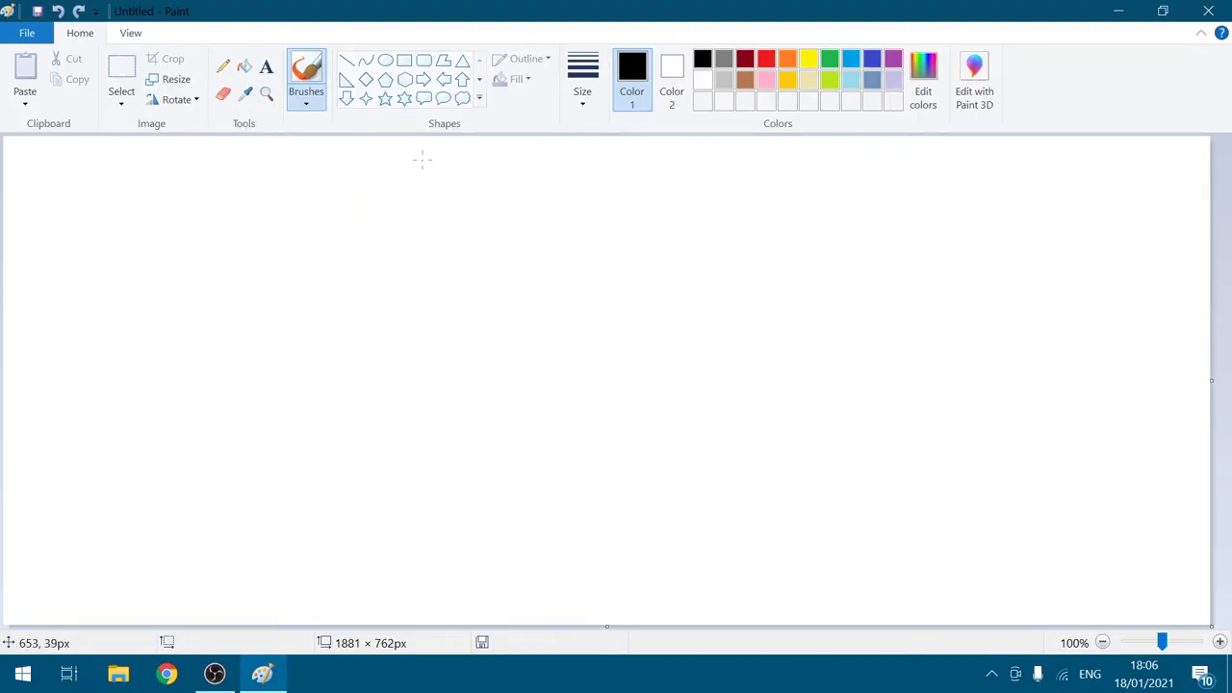
Step: Draw a hexagon about 334 × 358 px in the left half of the blank canvas
left_click(481, 99)
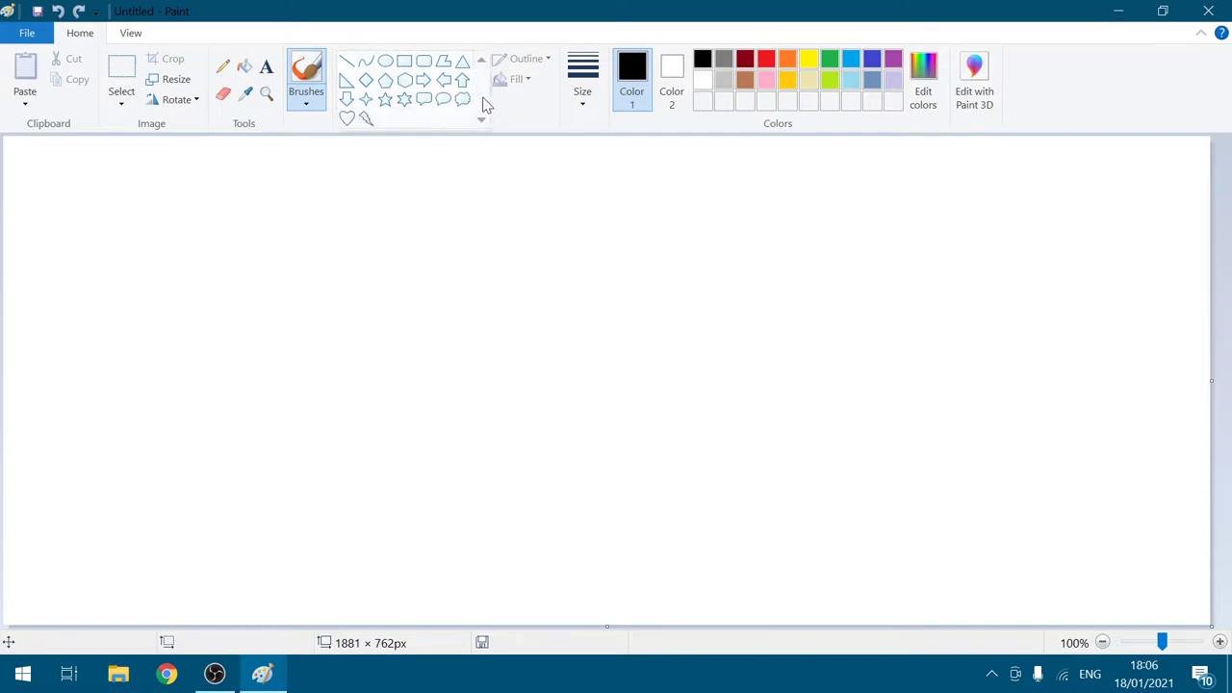
left_click(405, 84)
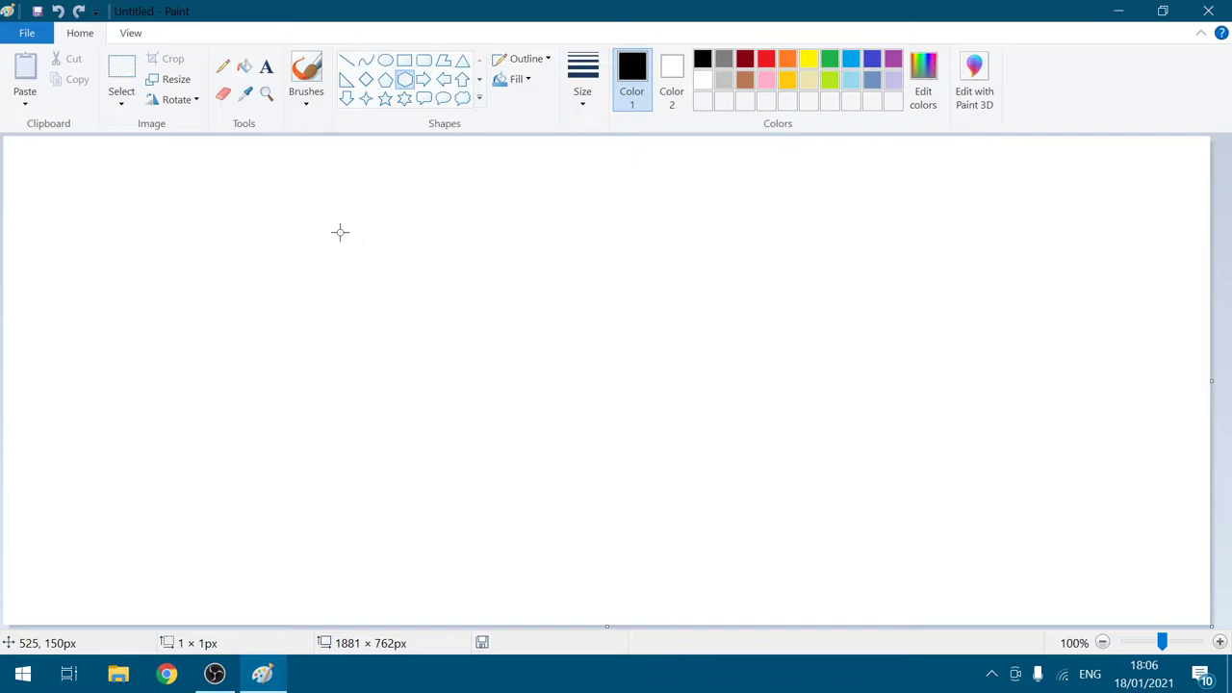
left_click_drag(342, 233, 555, 463)
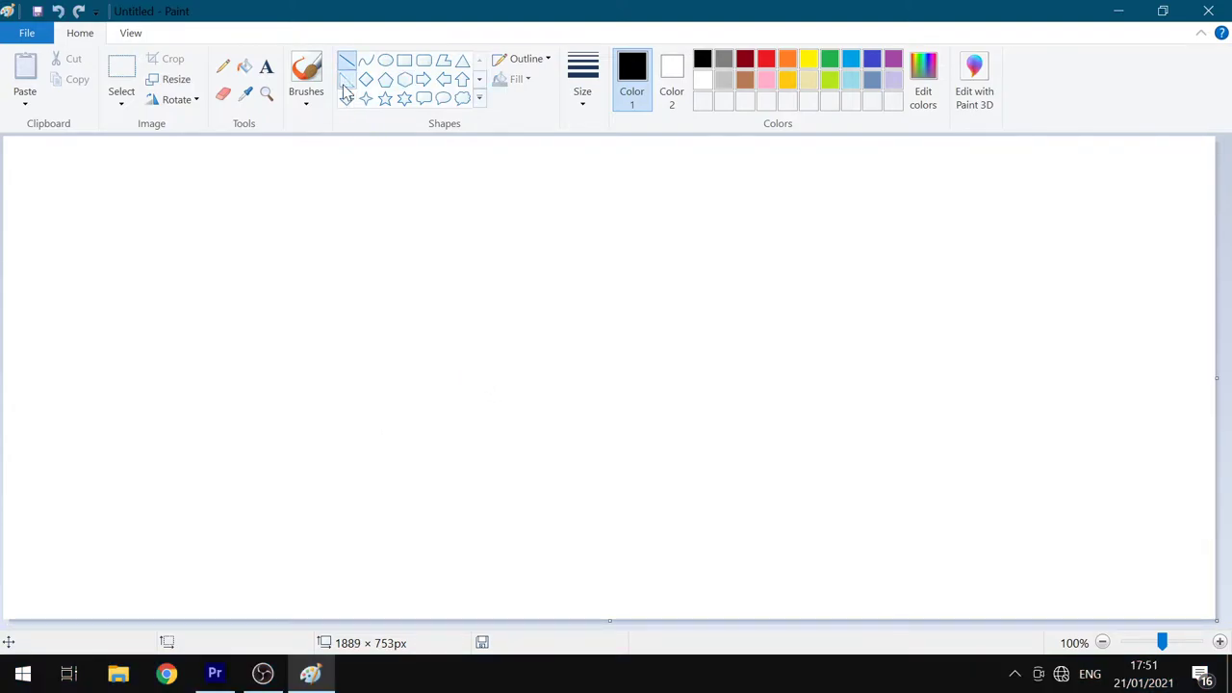
Step: Draw a right triangle in the left half of the blank canvas
left_click(347, 81)
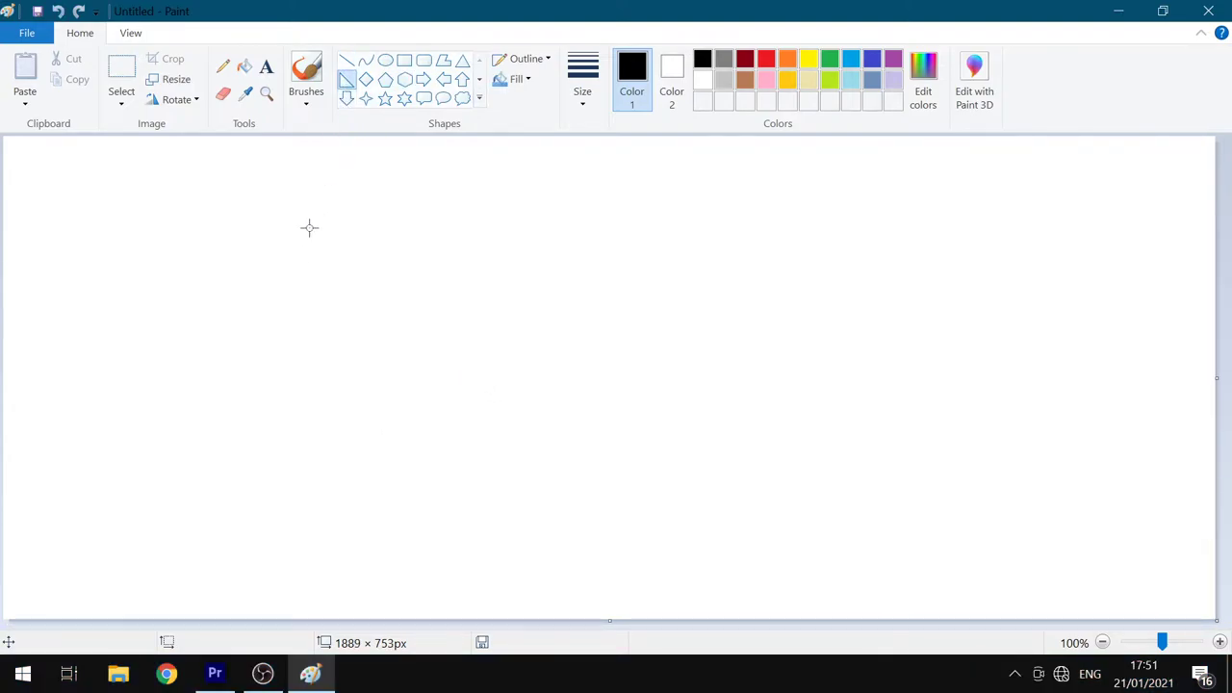
left_click_drag(329, 287, 582, 489)
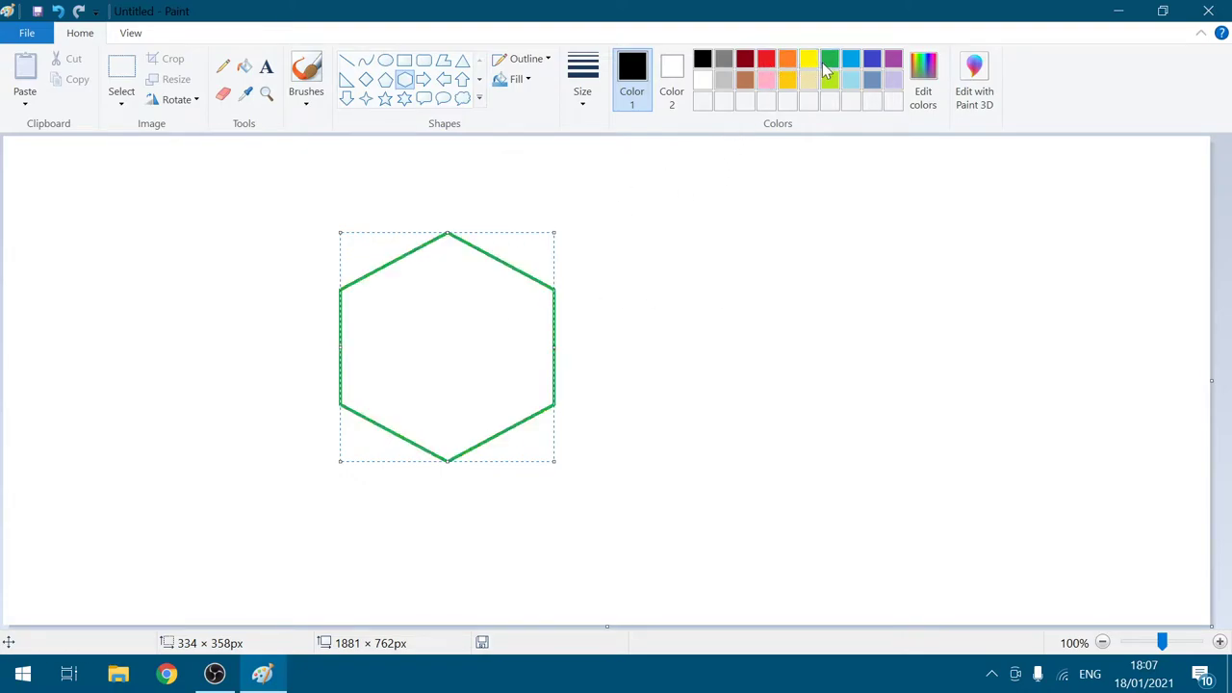
Step: Try pink and turquoise as the hexagon's outline color and settle on orange
left_click(771, 78)
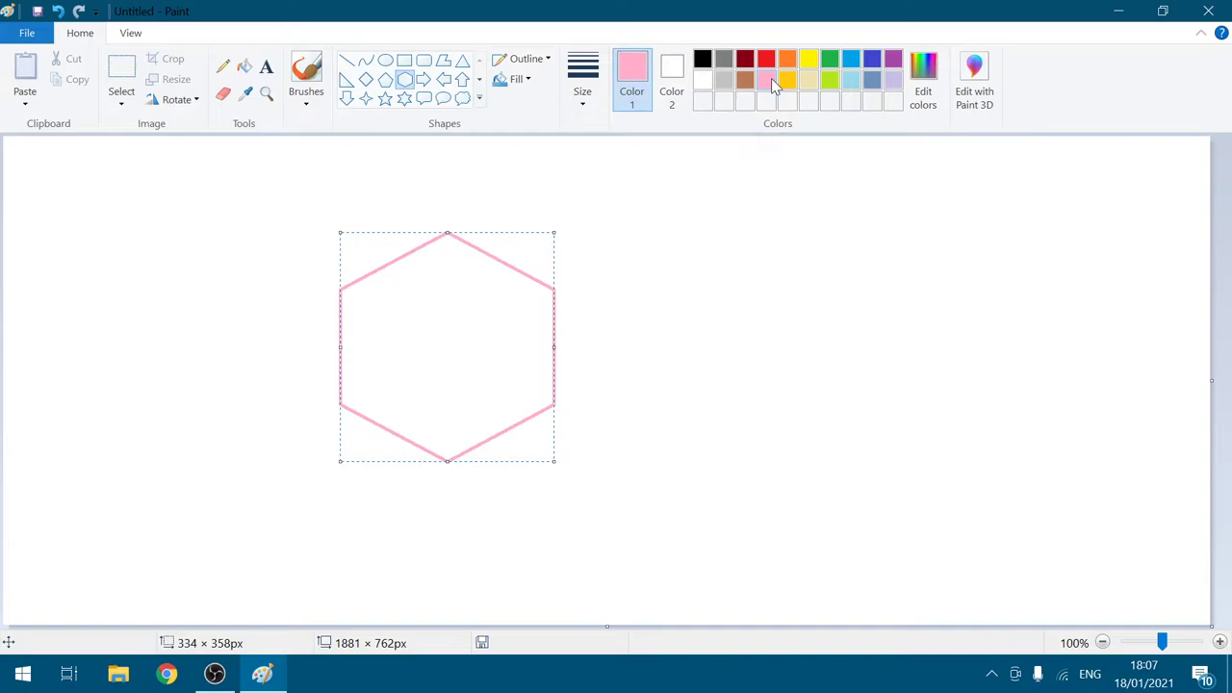
left_click(853, 61)
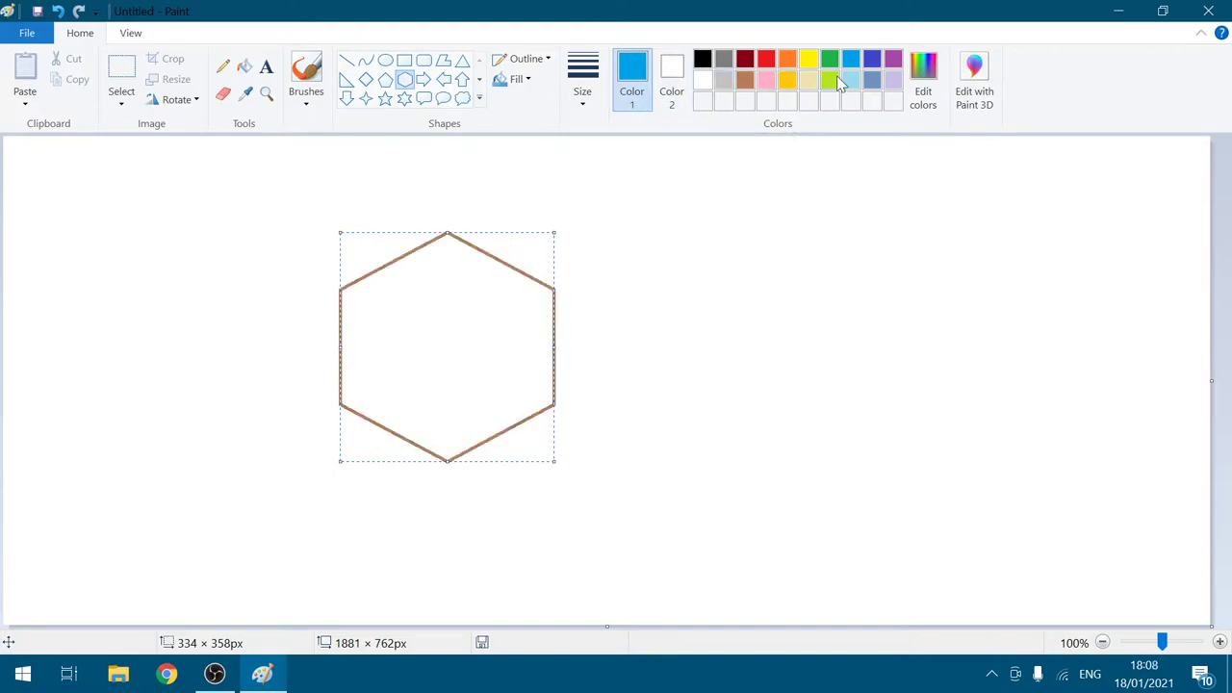
left_click(787, 60)
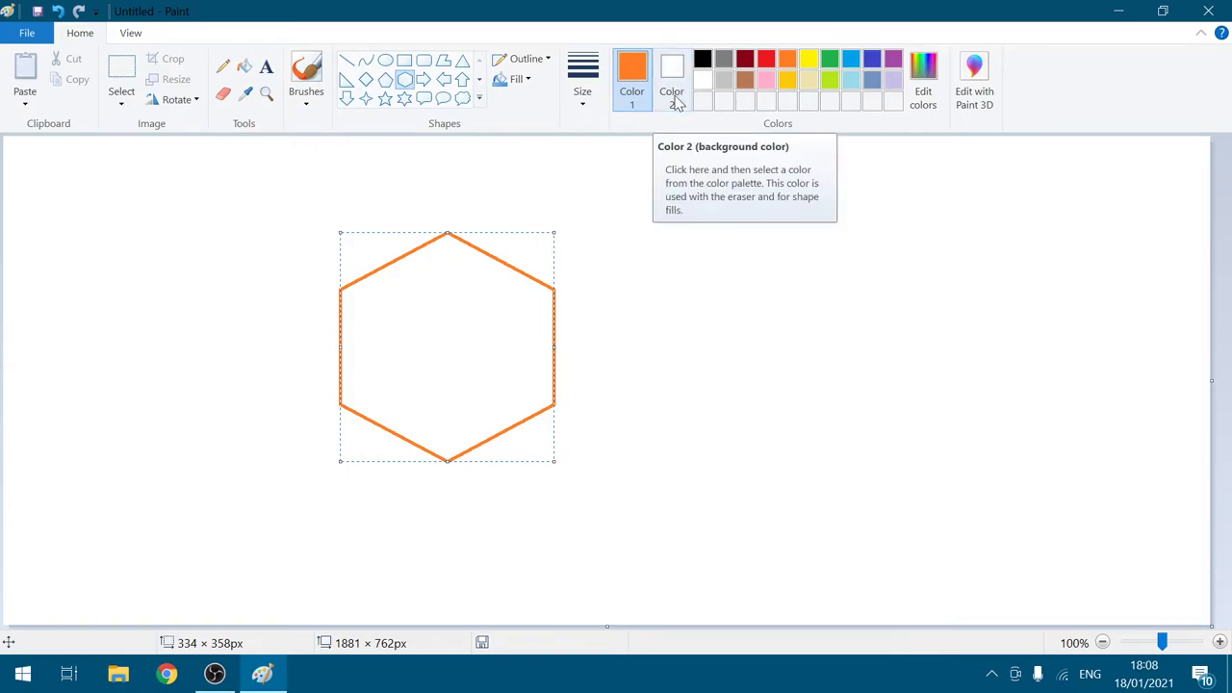
Step: Set Color 2 to gold and give the hexagon a solid color fill
left_click(678, 103)
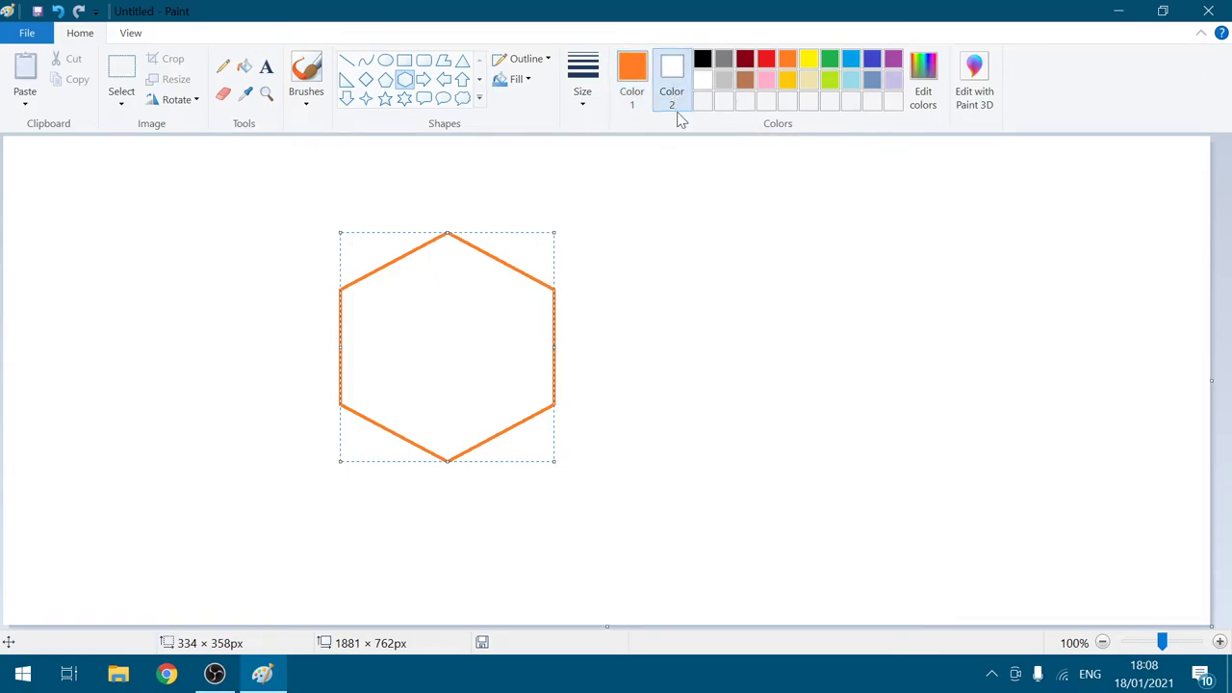
left_click(833, 86)
left_click(679, 92)
left_click(528, 82)
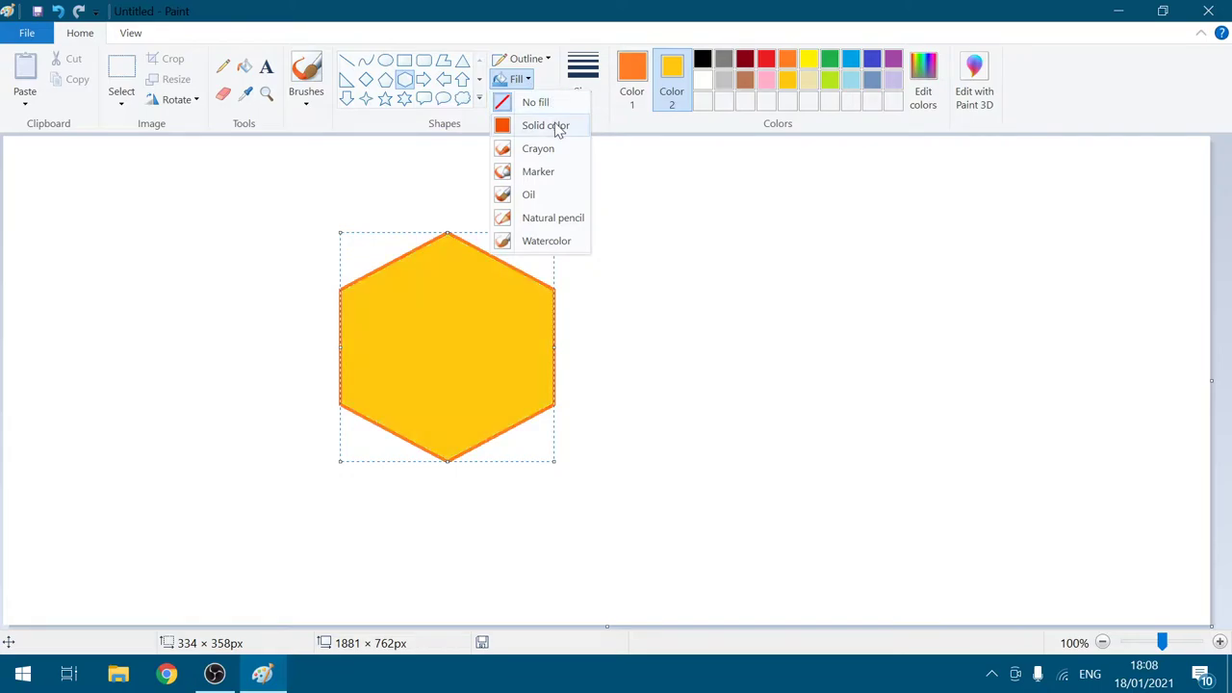
left_click(557, 128)
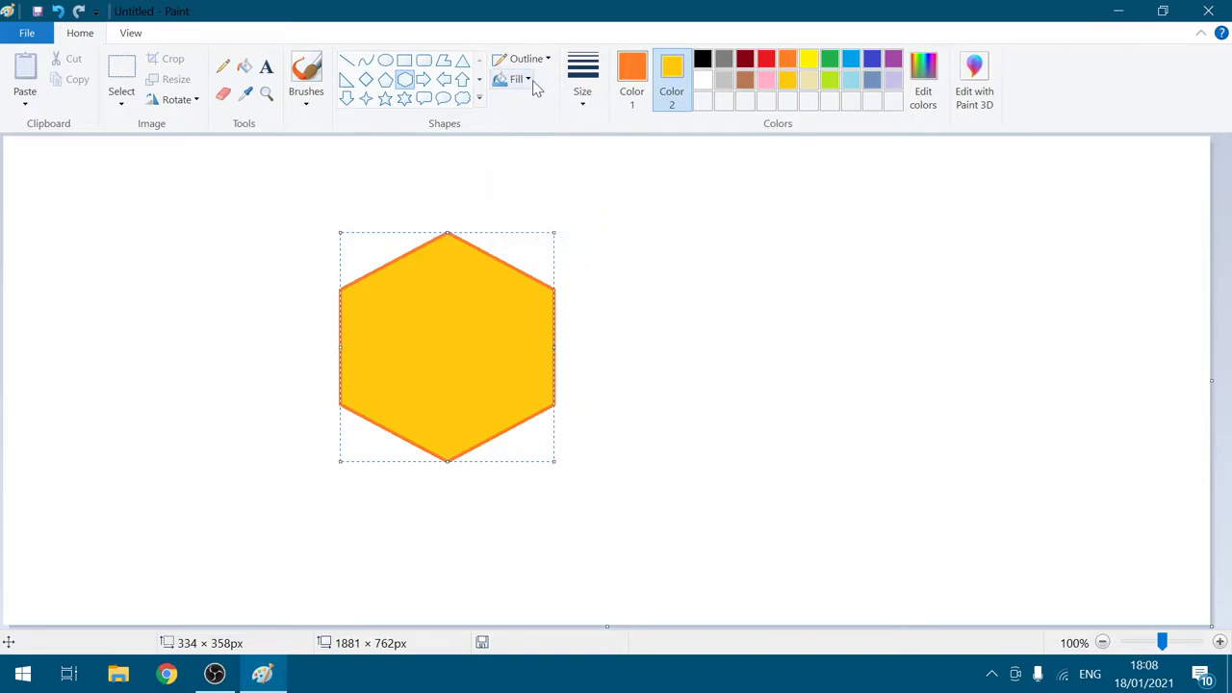
left_click(534, 82)
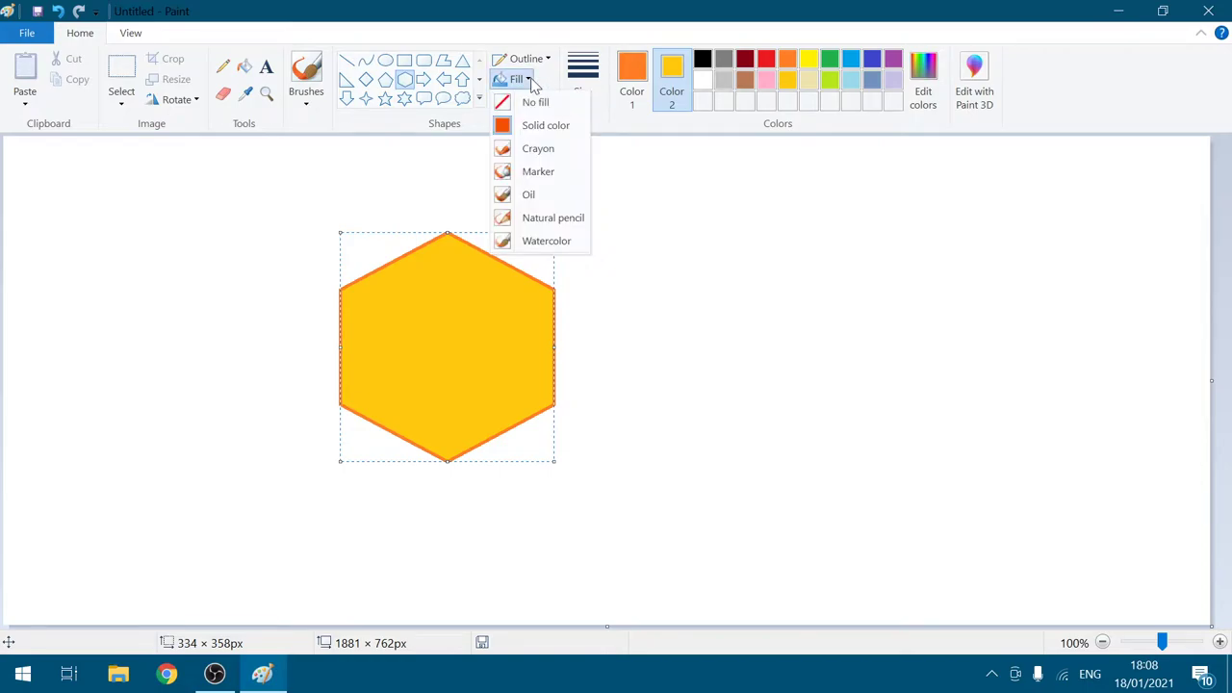
left_click(557, 128)
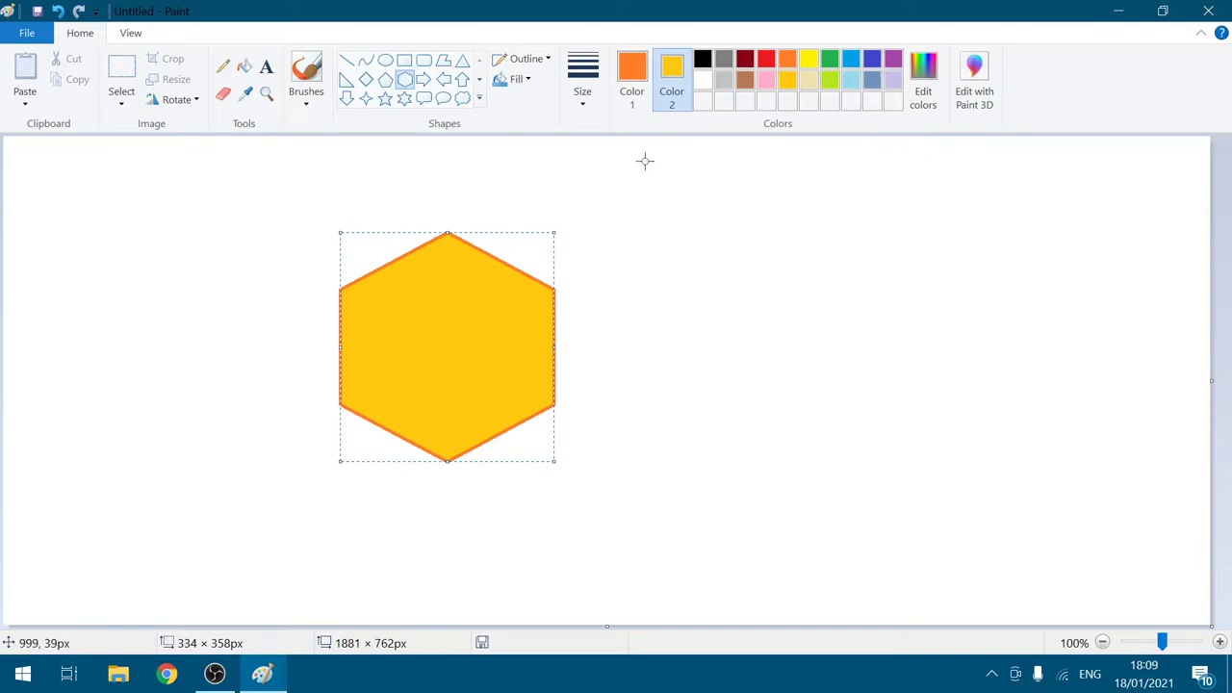
Step: Try a turquoise fill on the hexagon, and give it a black outline and a gold fill
left_click(851, 62)
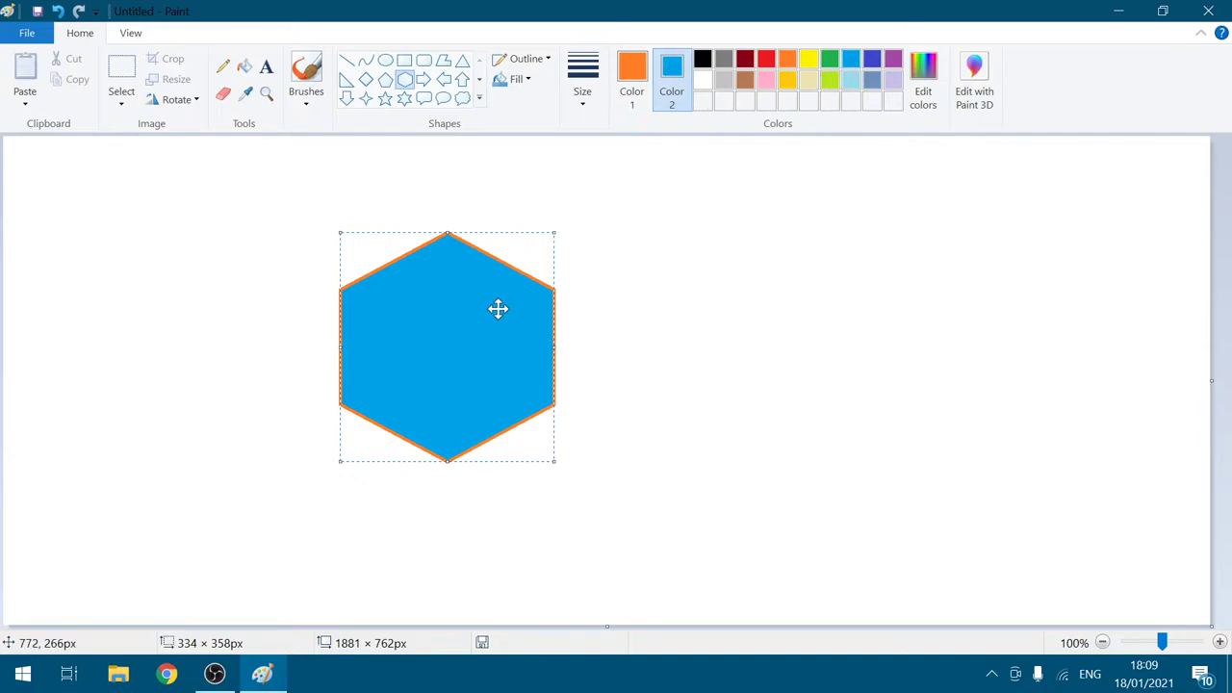
left_click(636, 102)
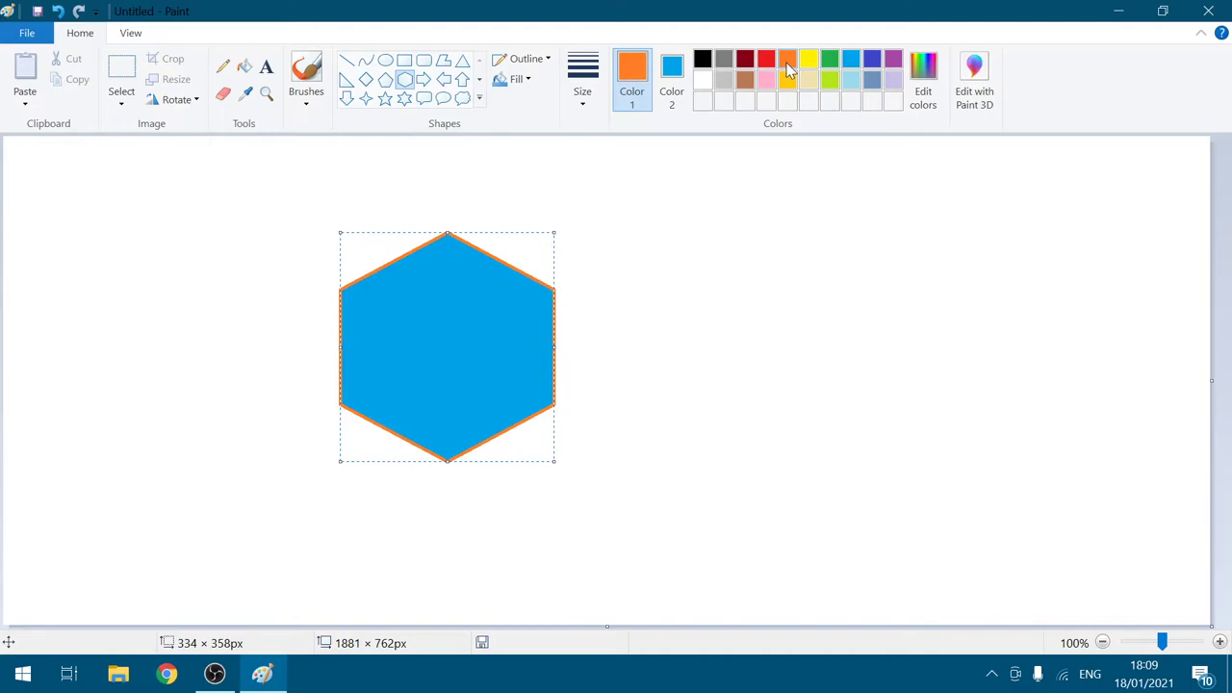
left_click(705, 64)
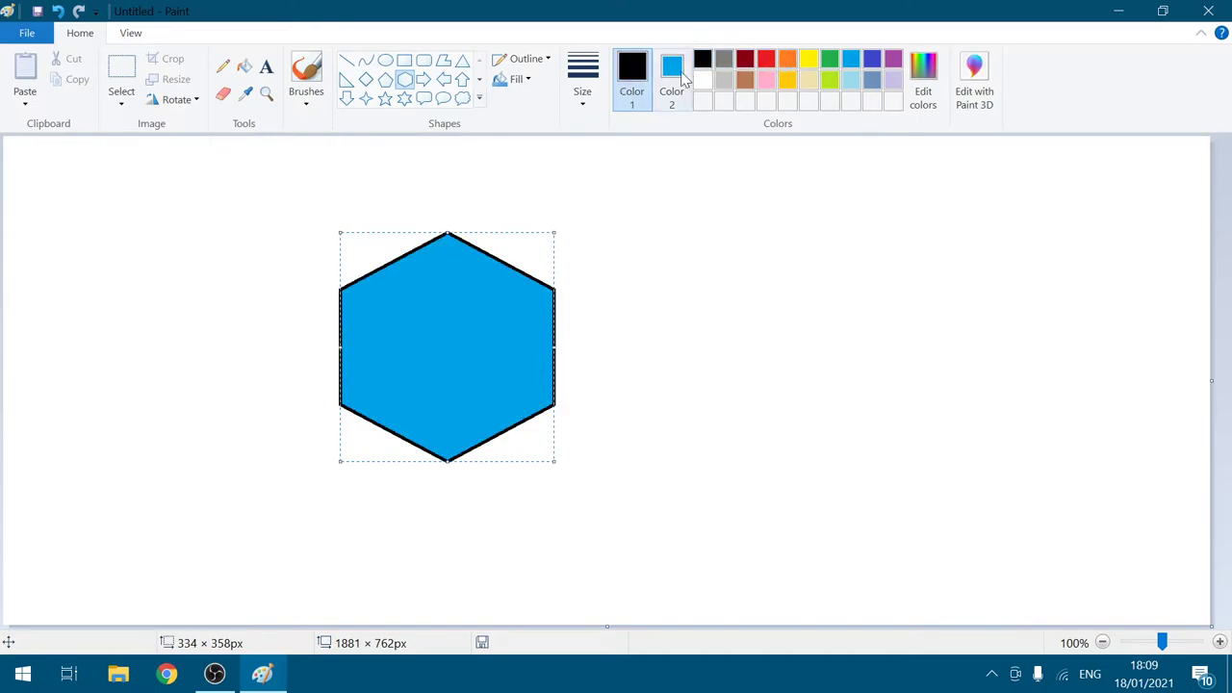
left_click(671, 89)
left_click(791, 78)
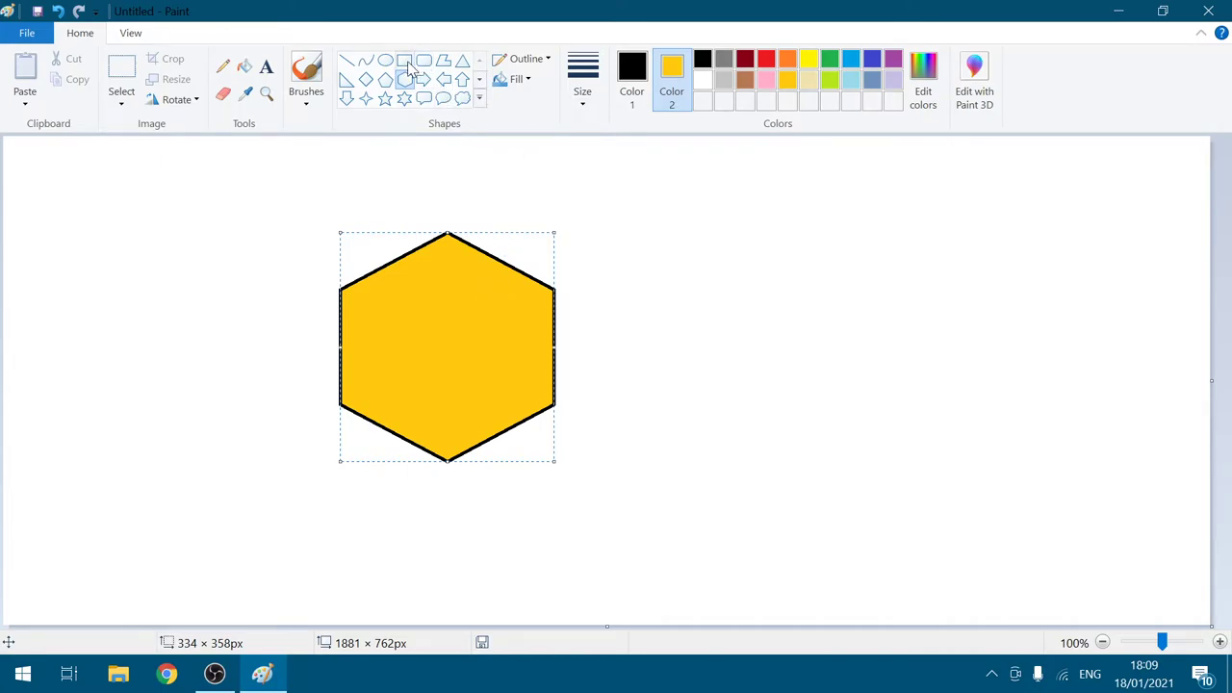
Step: Draw a rectangle about 617 × 384 px to the right of the hexagon and make its outline green
left_click(404, 60)
mouse_move(645, 225)
left_mouse_down()
mouse_move(995, 418)
mouse_move(1041, 468)
left_mouse_up()
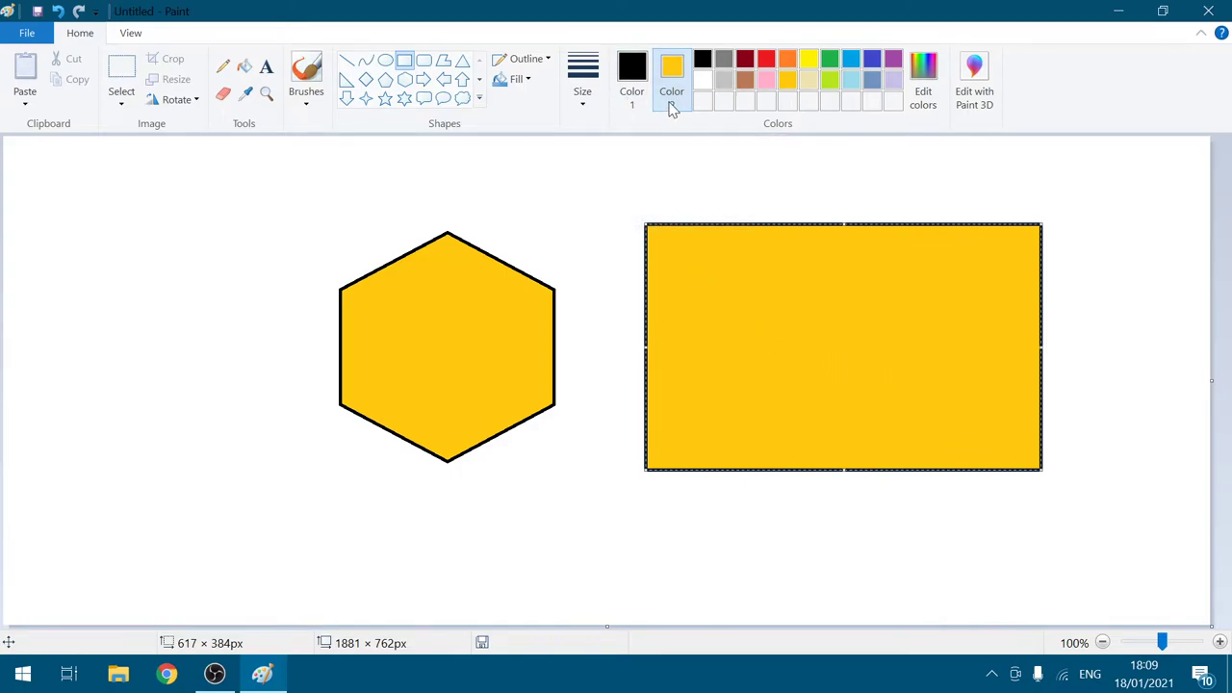
left_click(633, 102)
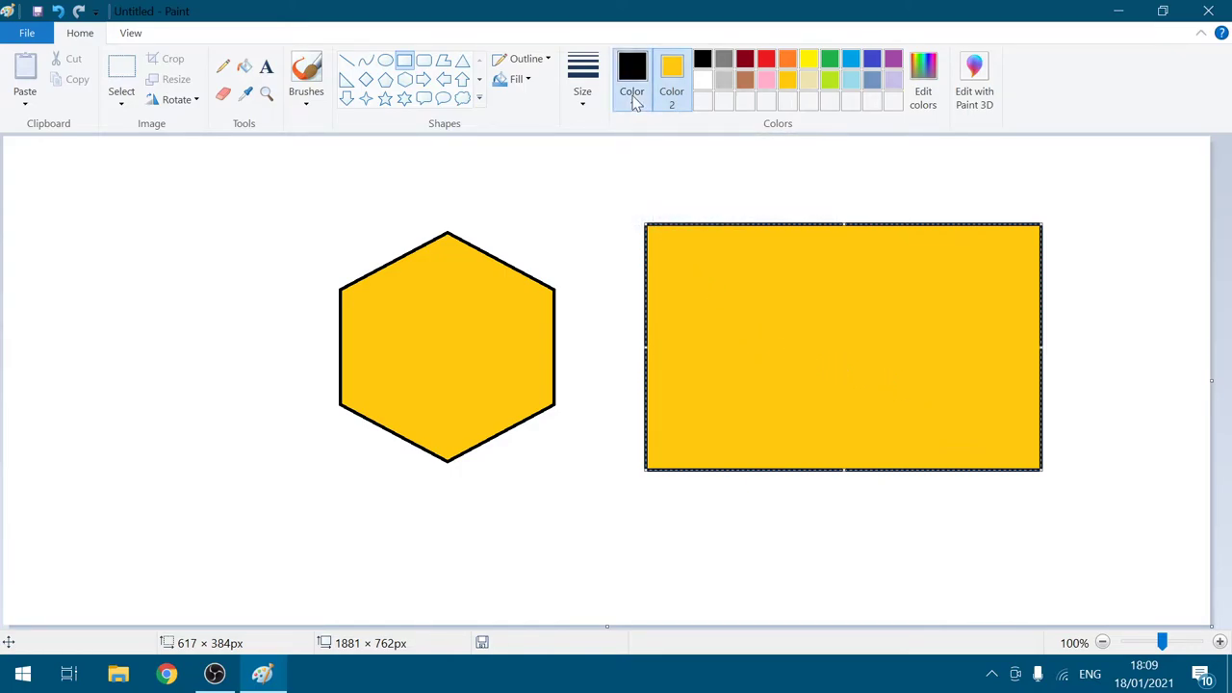
left_click(832, 63)
Step: Set Color 2 to light turquoise and change the rectangle's fill to No fill
left_click(672, 87)
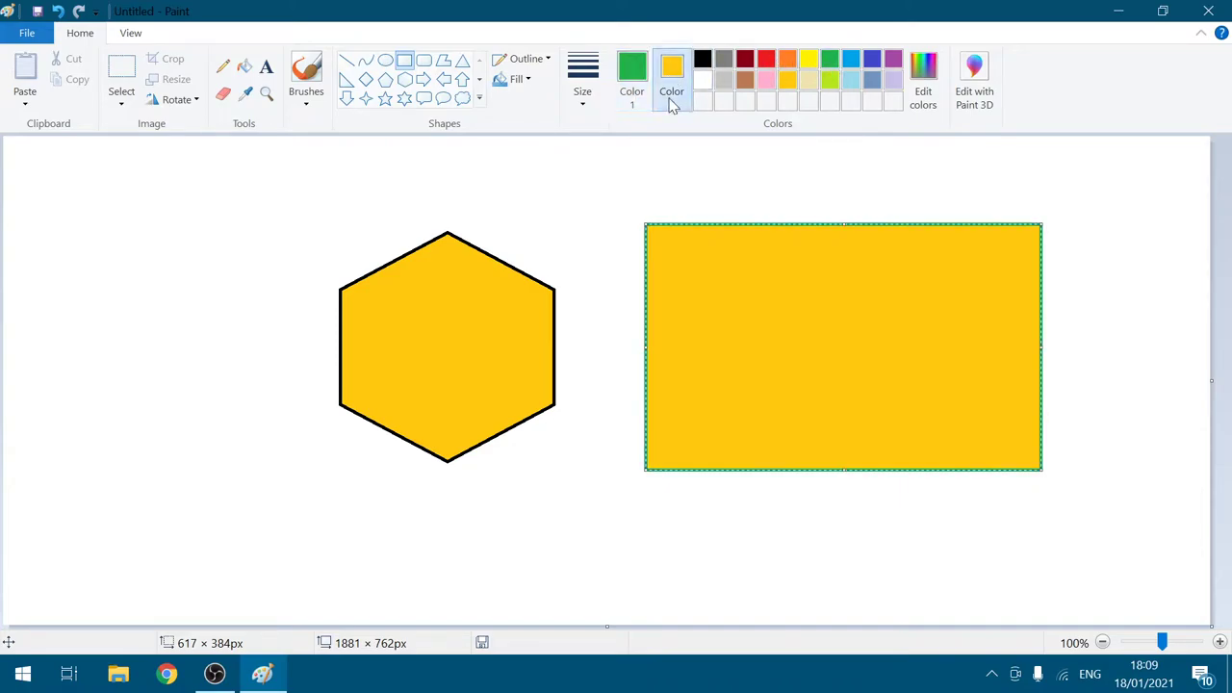
left_click(815, 88)
left_click(838, 89)
left_click(528, 82)
left_click(535, 102)
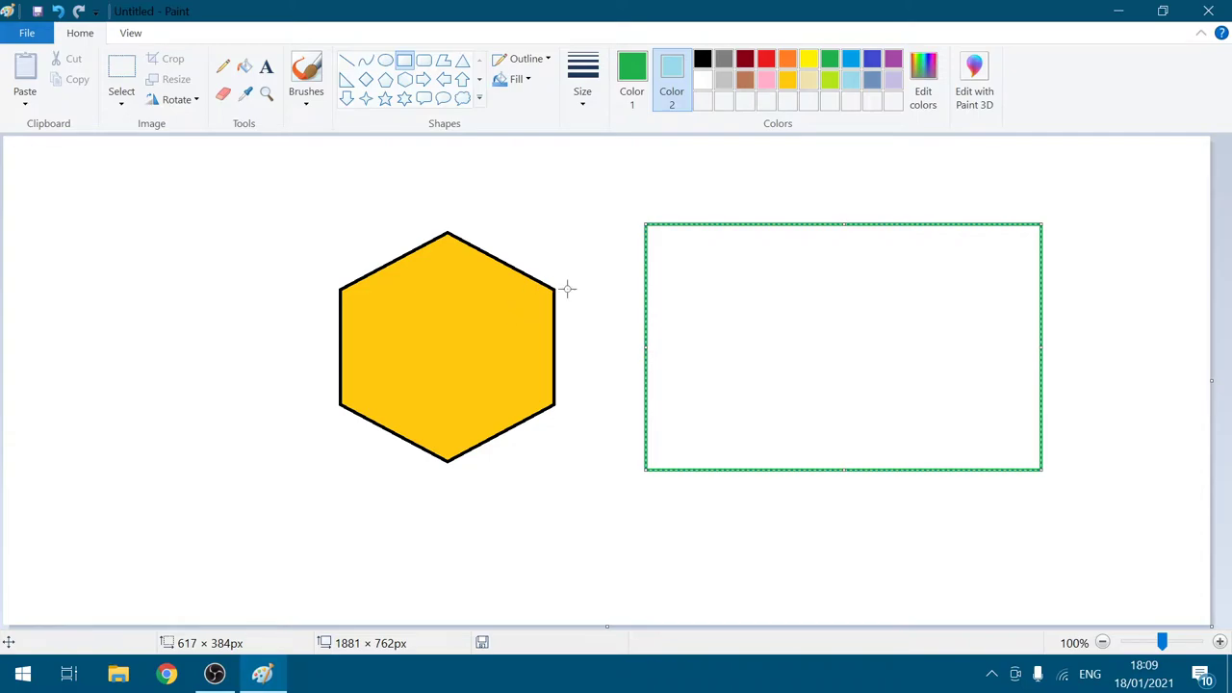
Step: Draw a diamond about 449 × 449 px, make its outline red, and choose lime as Color 2 for its fill
left_click_drag(455, 243, 808, 533)
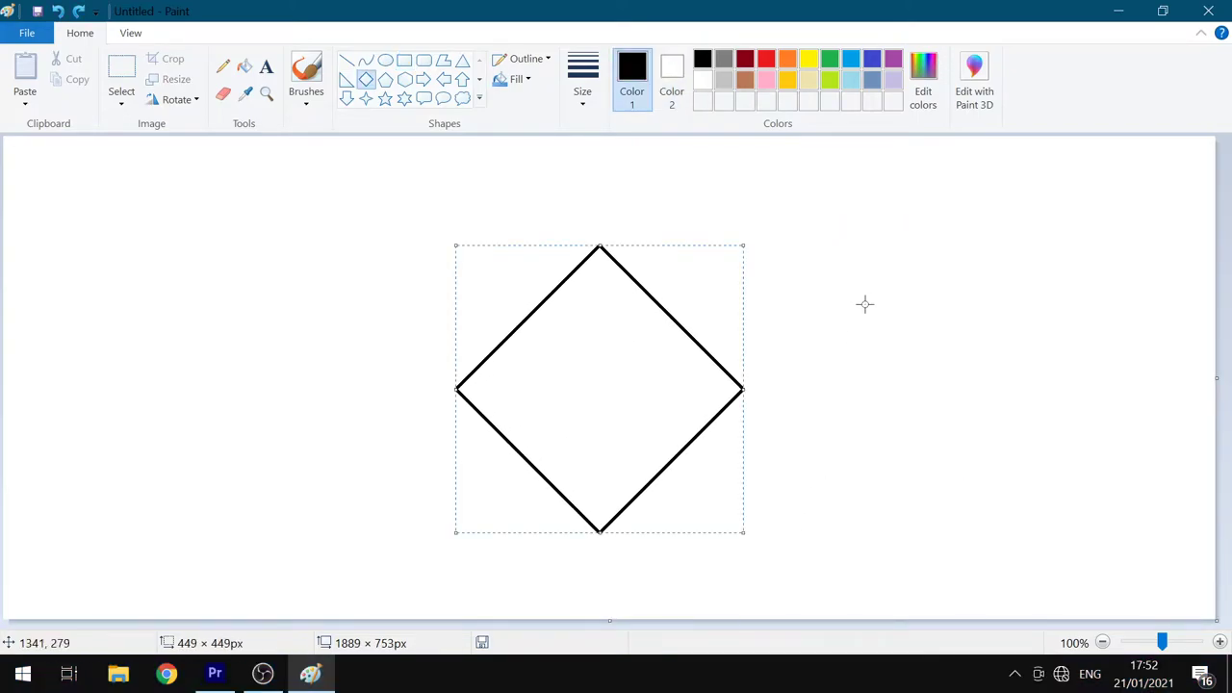
left_click(767, 60)
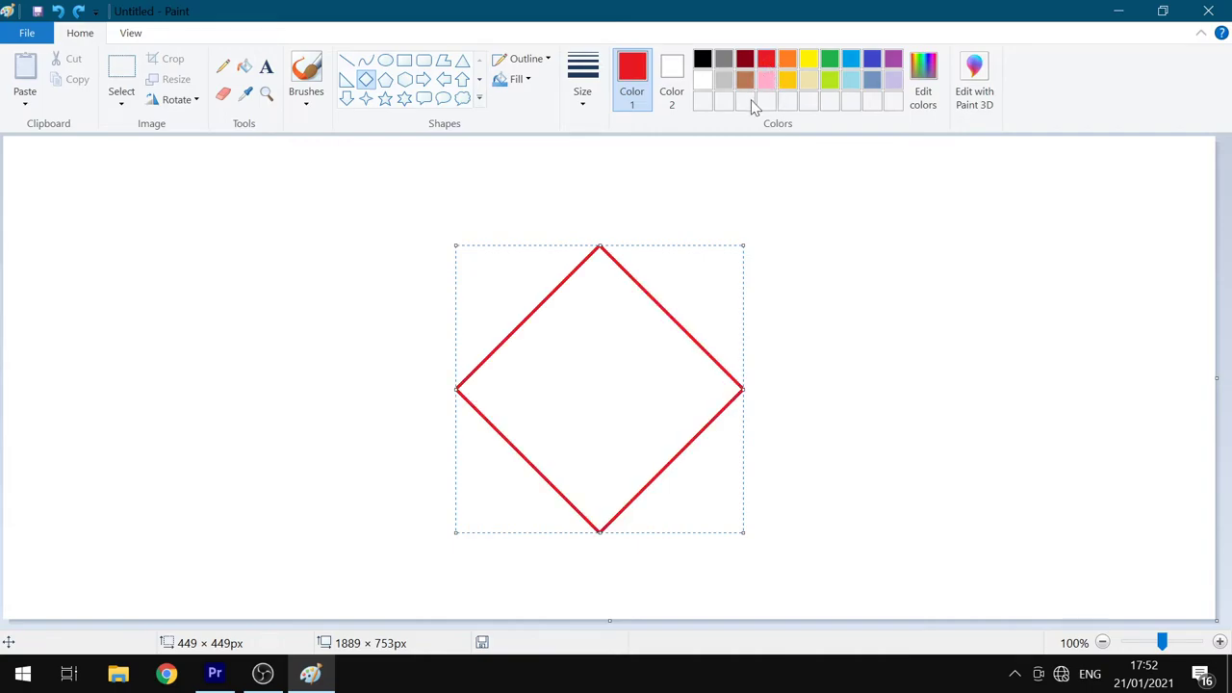
left_click(682, 85)
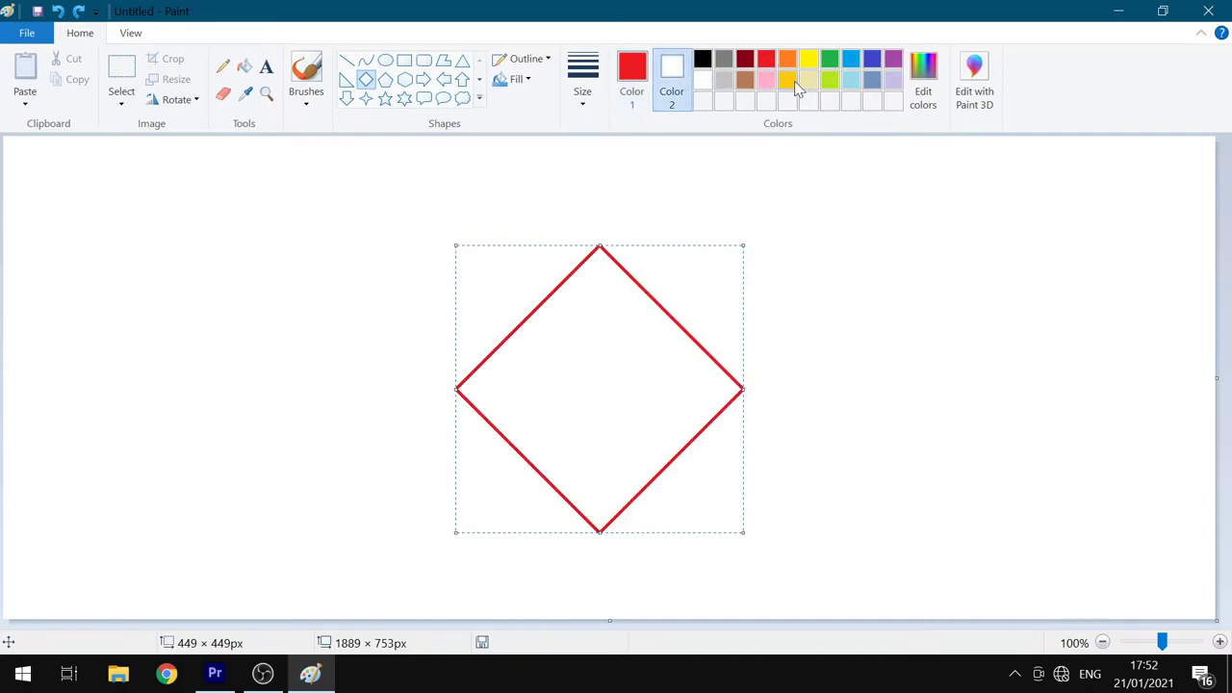
left_click(830, 83)
left_click(518, 81)
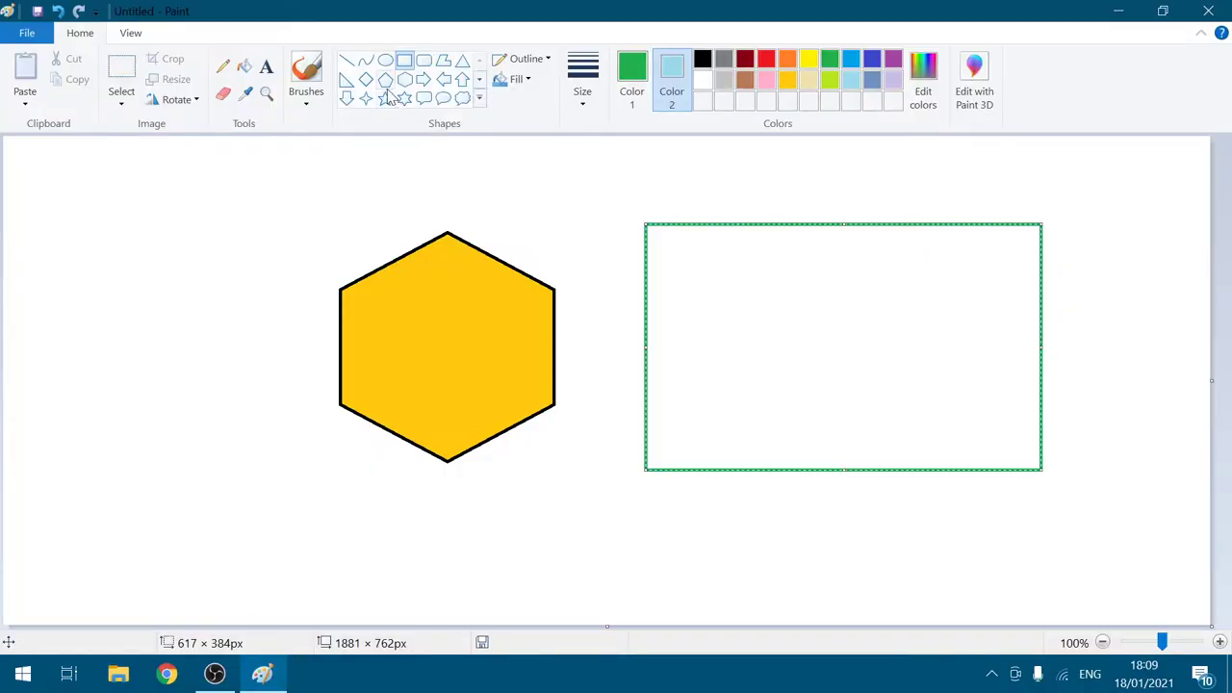
Step: Draw a pentagon about 336 × 359 px to the left of the hexagon and make its outline black
left_click(386, 81)
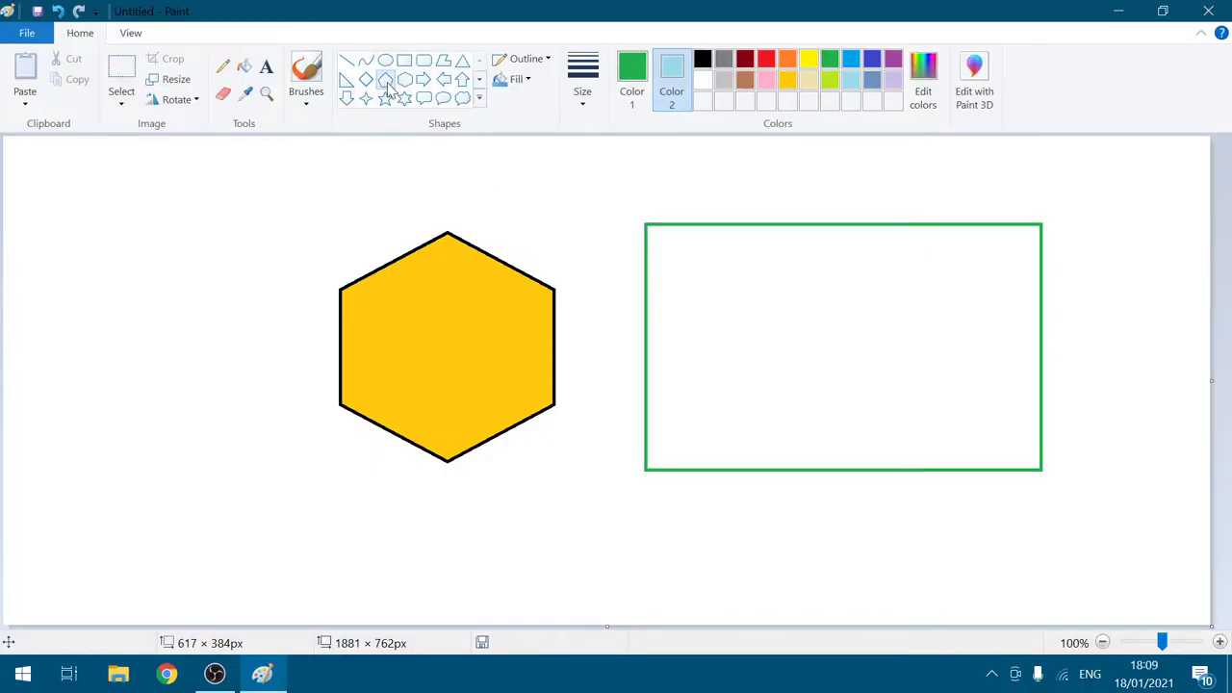
left_click_drag(66, 227, 282, 458)
left_click(632, 78)
left_click(703, 61)
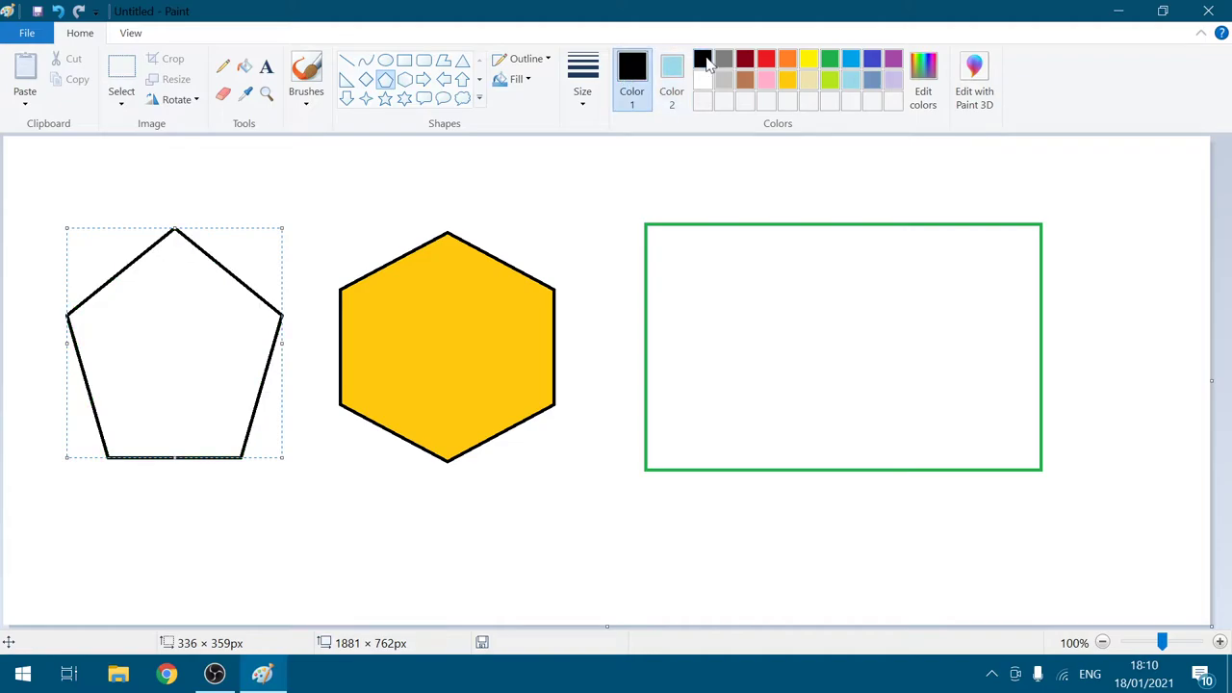
Step: Fill the left pentagon with gold as a Solid color and change the fill style to Oil
left_click(680, 87)
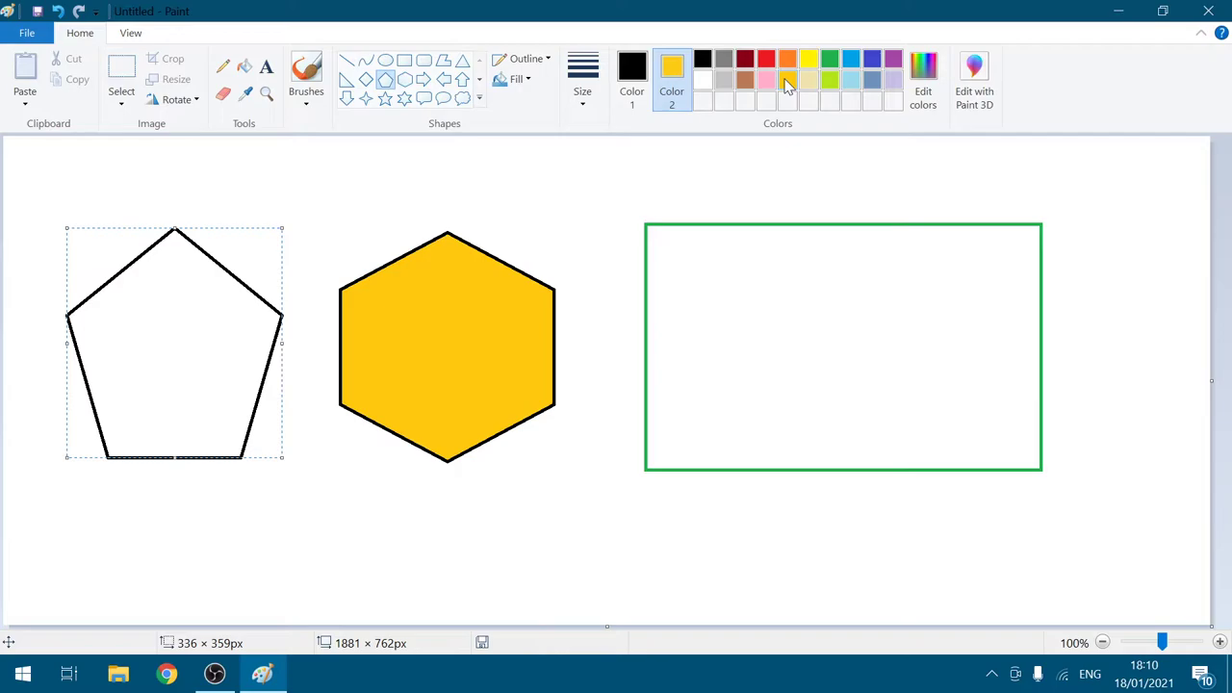
left_click(526, 85)
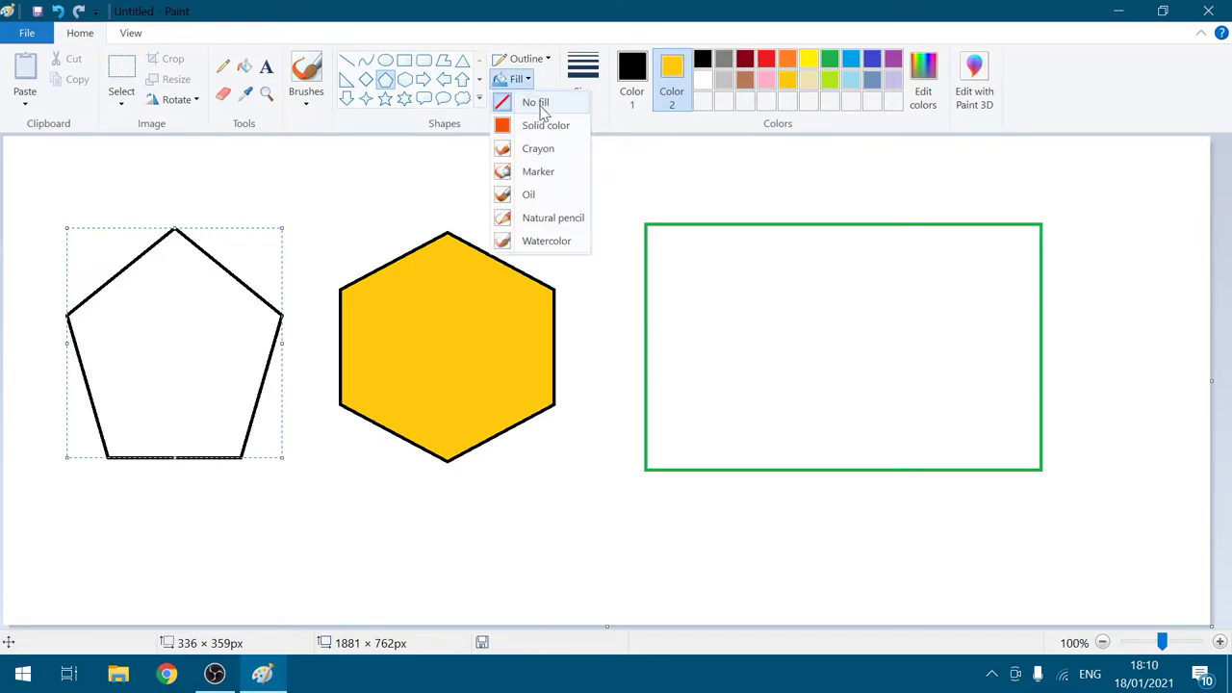
left_click(545, 125)
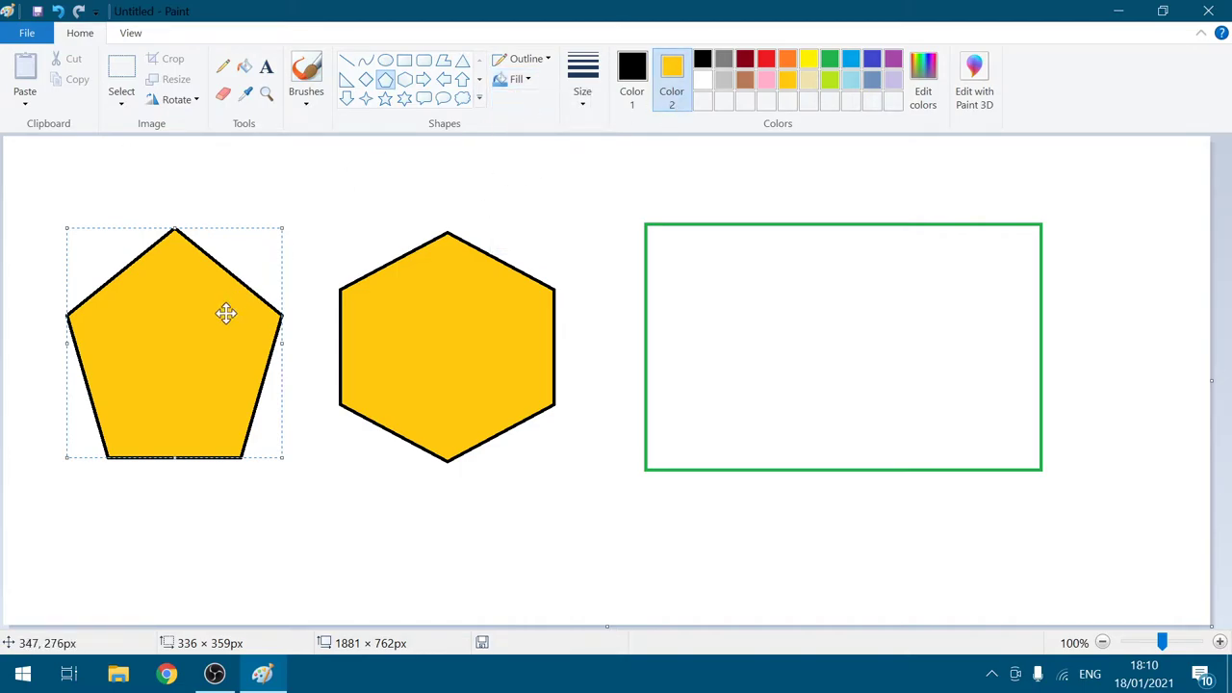
left_click(517, 79)
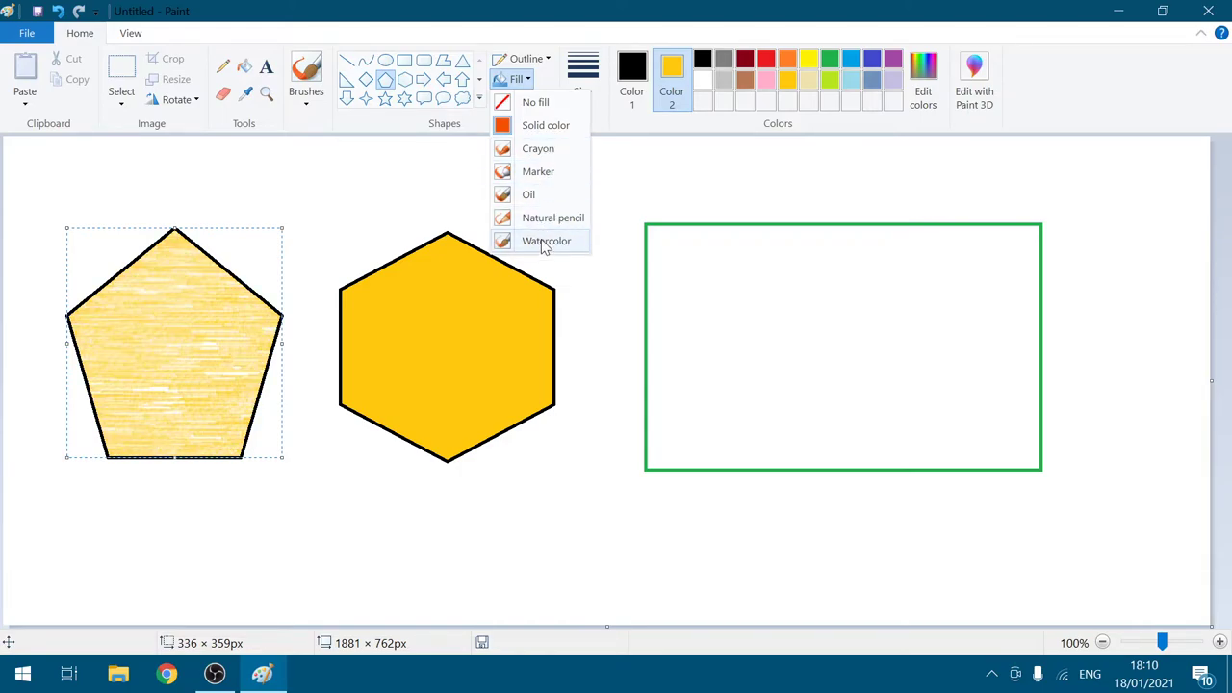
left_click(545, 241)
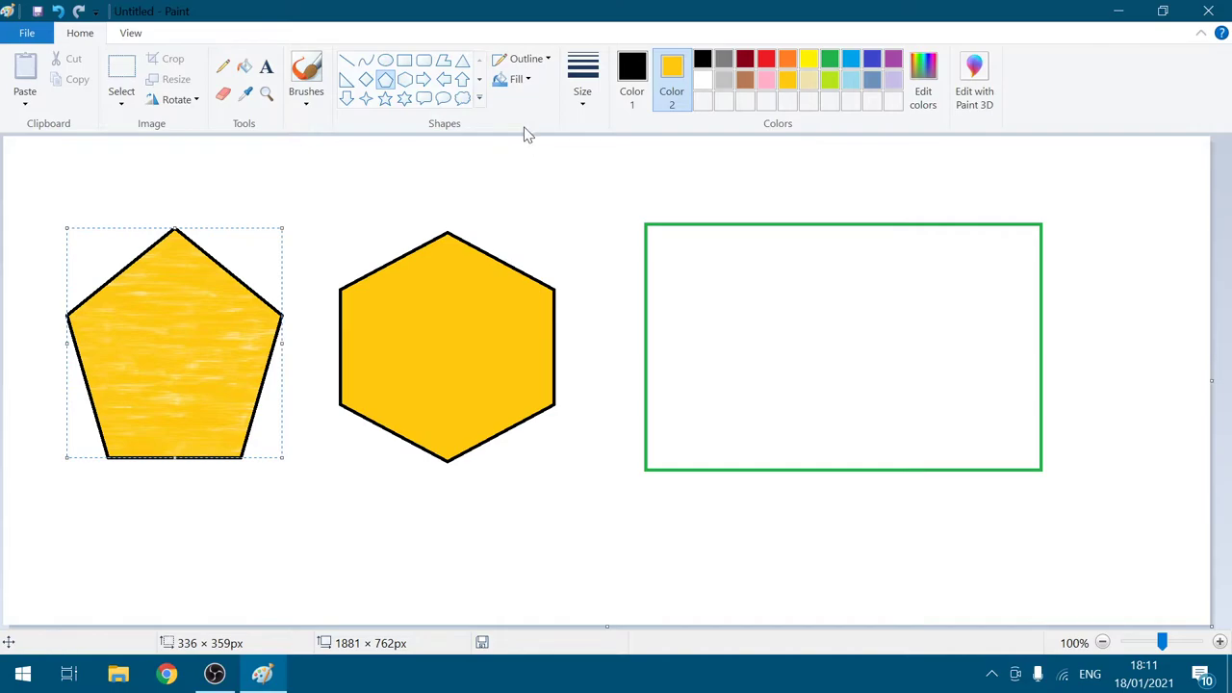
Step: Draw a pentagon about 447 × 447 px on the blank canvas, fill it with gold and try the textured fill styles
left_click_drag(446, 214, 803, 501)
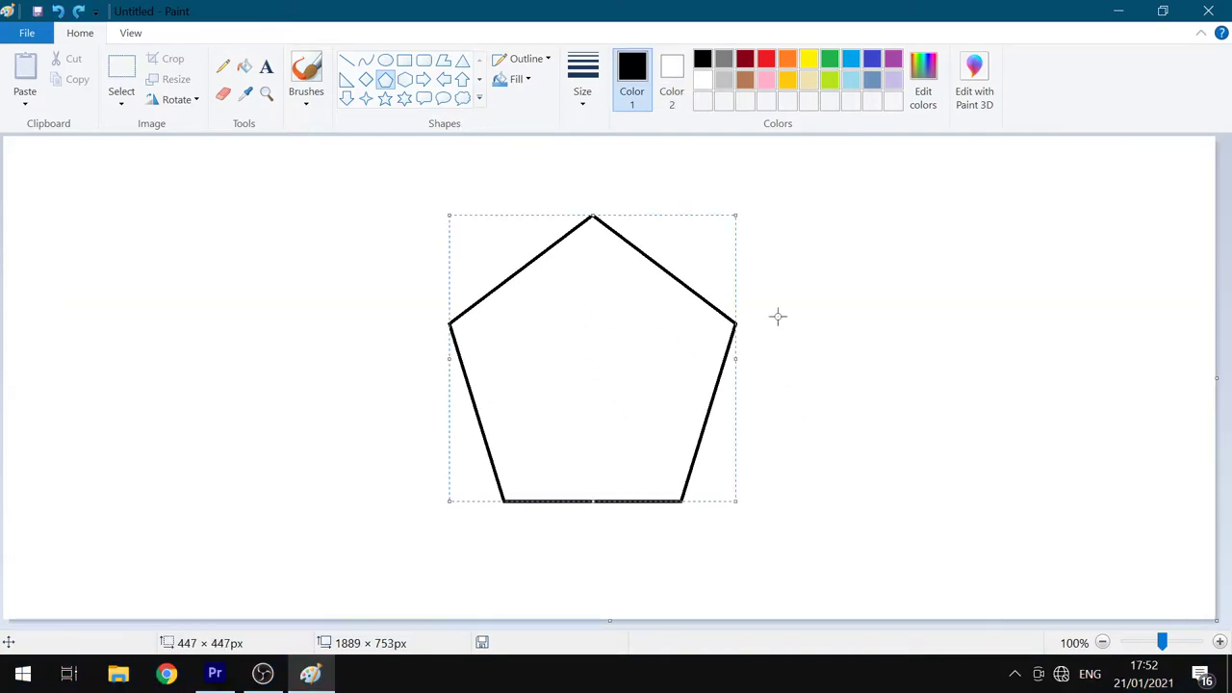
left_click(671, 75)
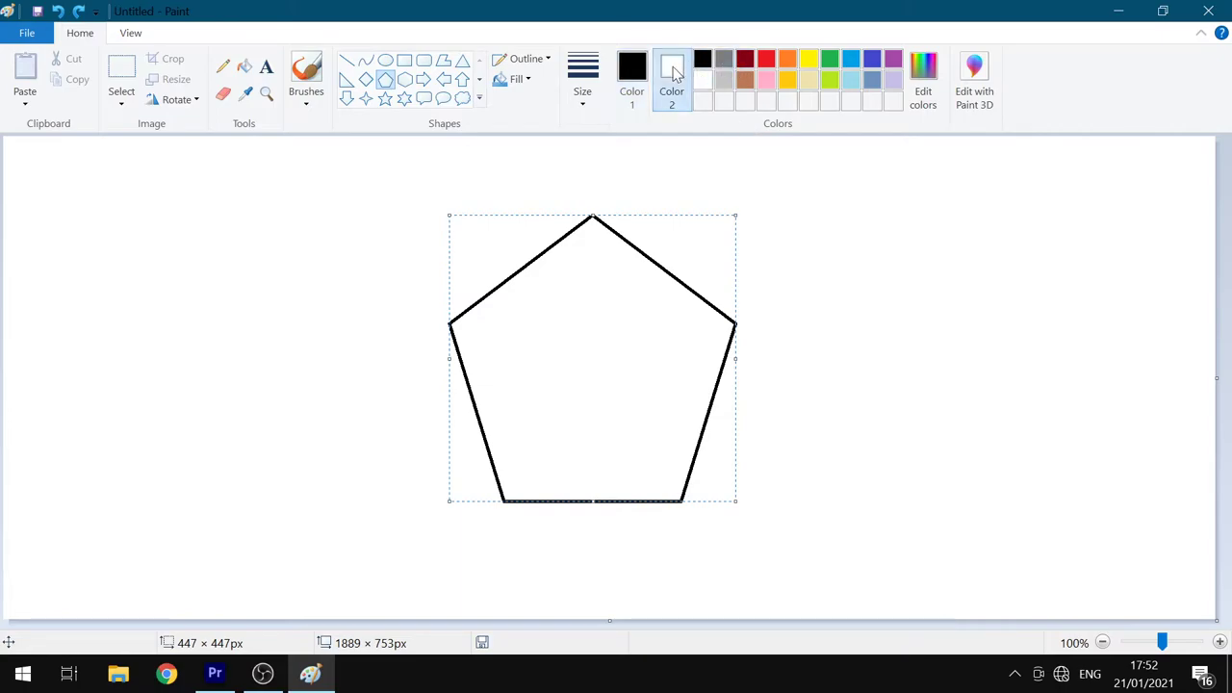
left_click(788, 80)
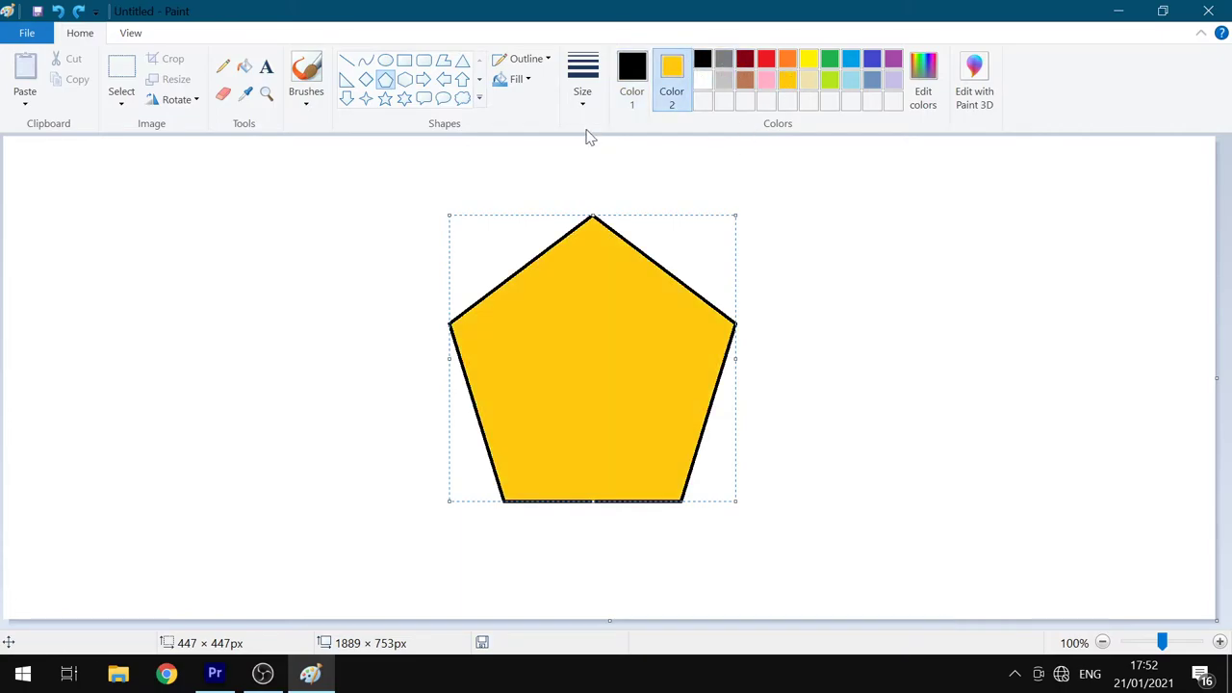
left_click(527, 83)
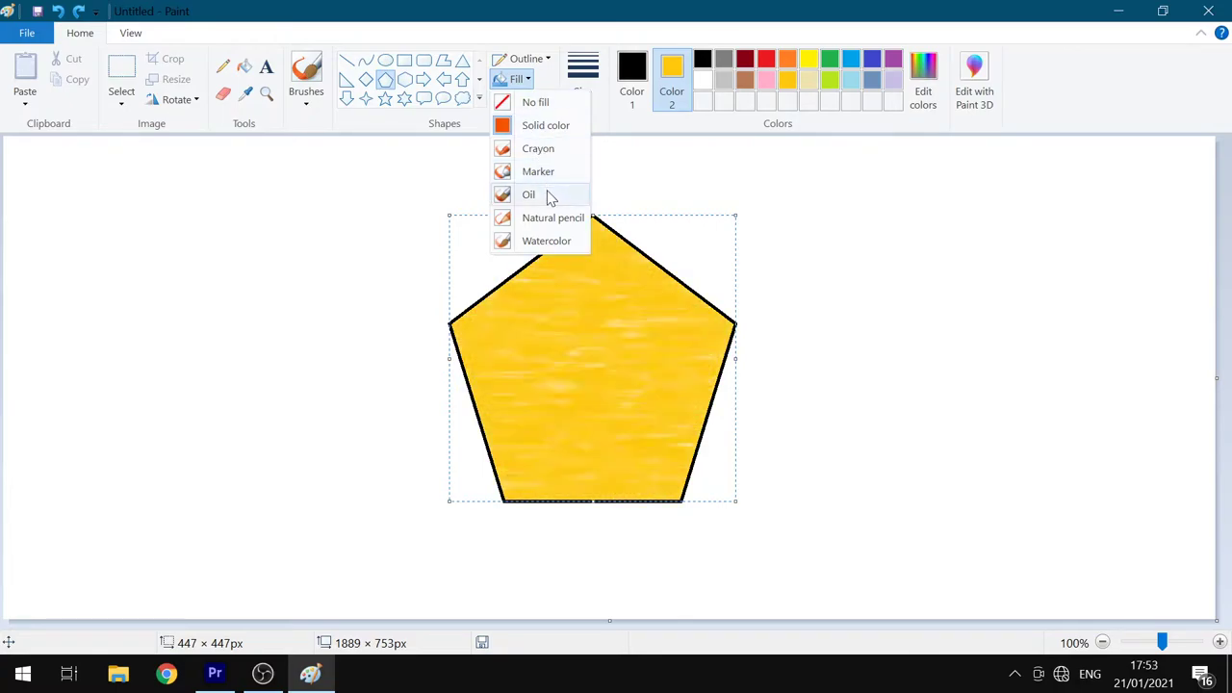
left_click(551, 242)
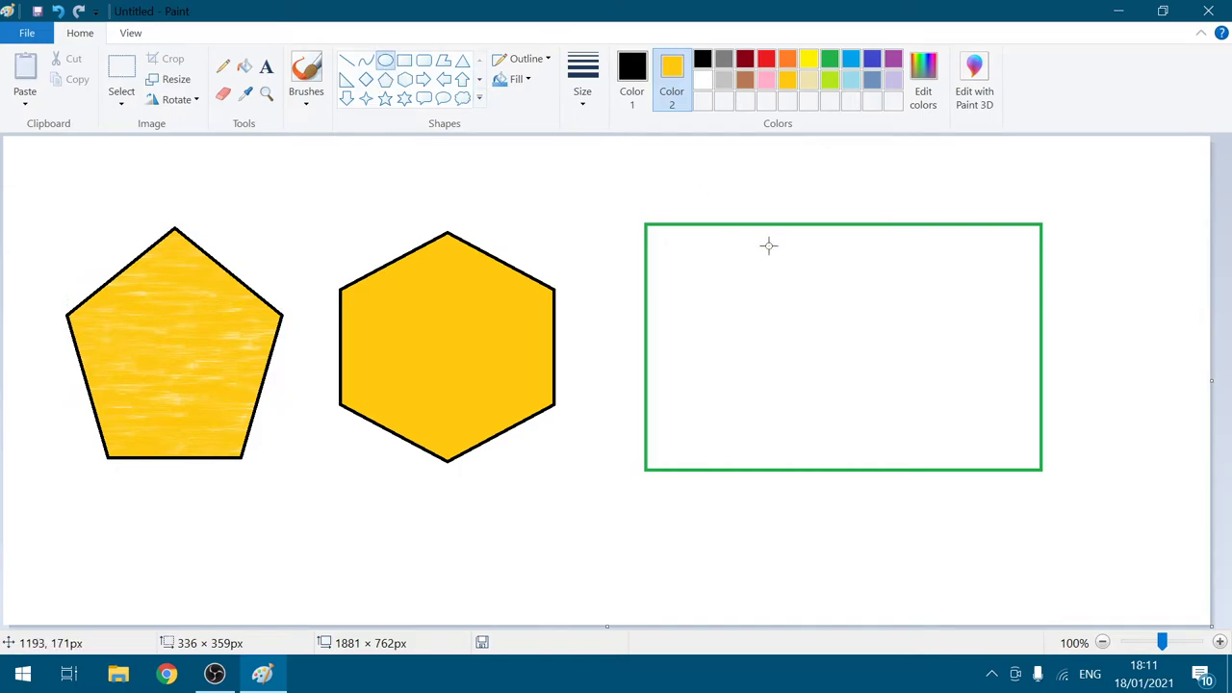
Step: Draw an ellipse about 311 × 326 px inside the green rectangle and give it a gold Solid color fill
left_click_drag(761, 254, 959, 464)
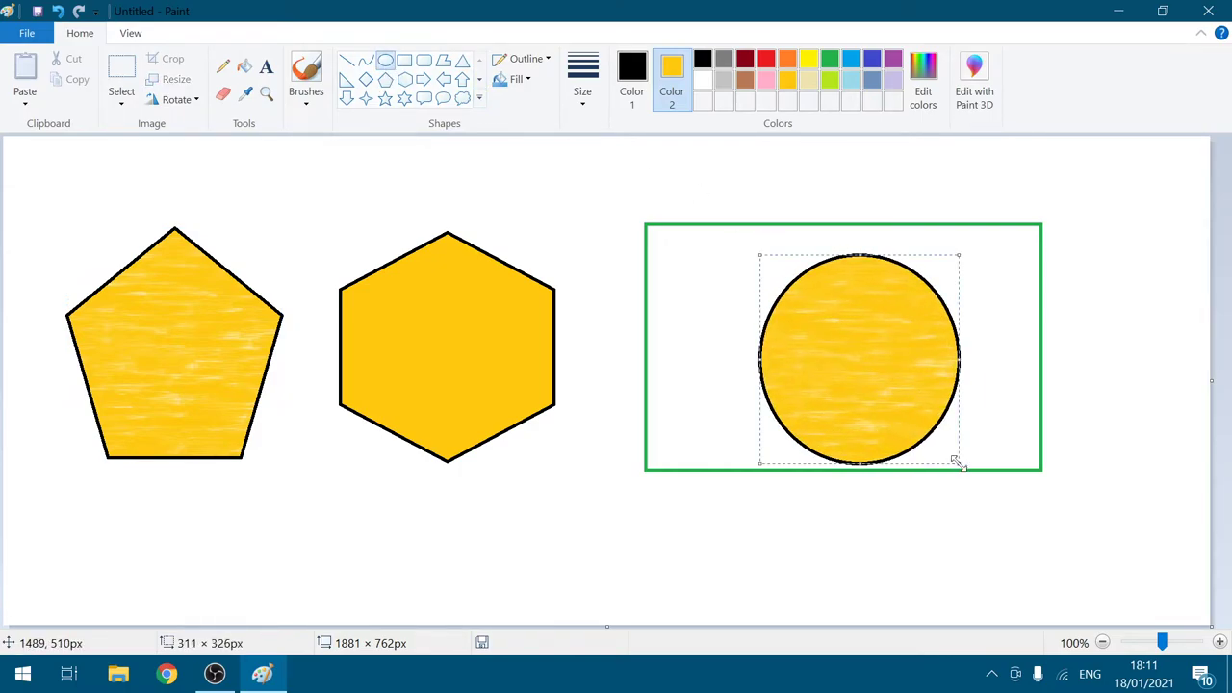
left_click(526, 80)
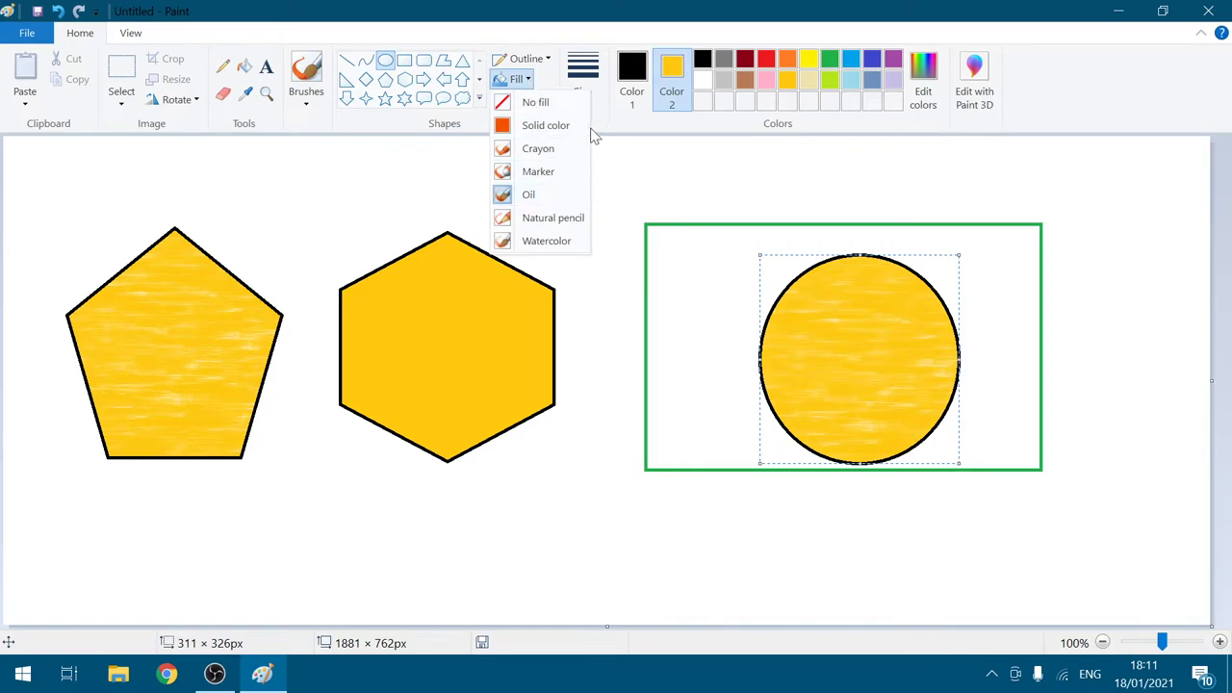
left_click(564, 128)
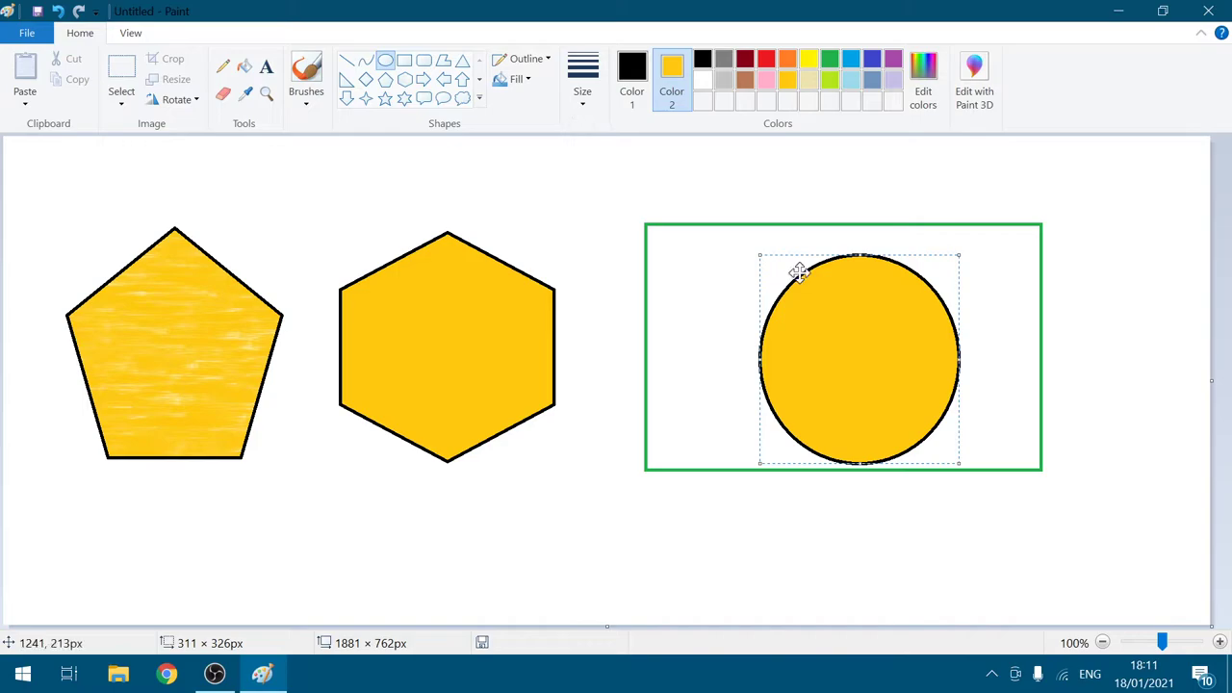
Step: Try the thickest outline size on the ellipse and set it back to the second-thickest line
left_click(633, 91)
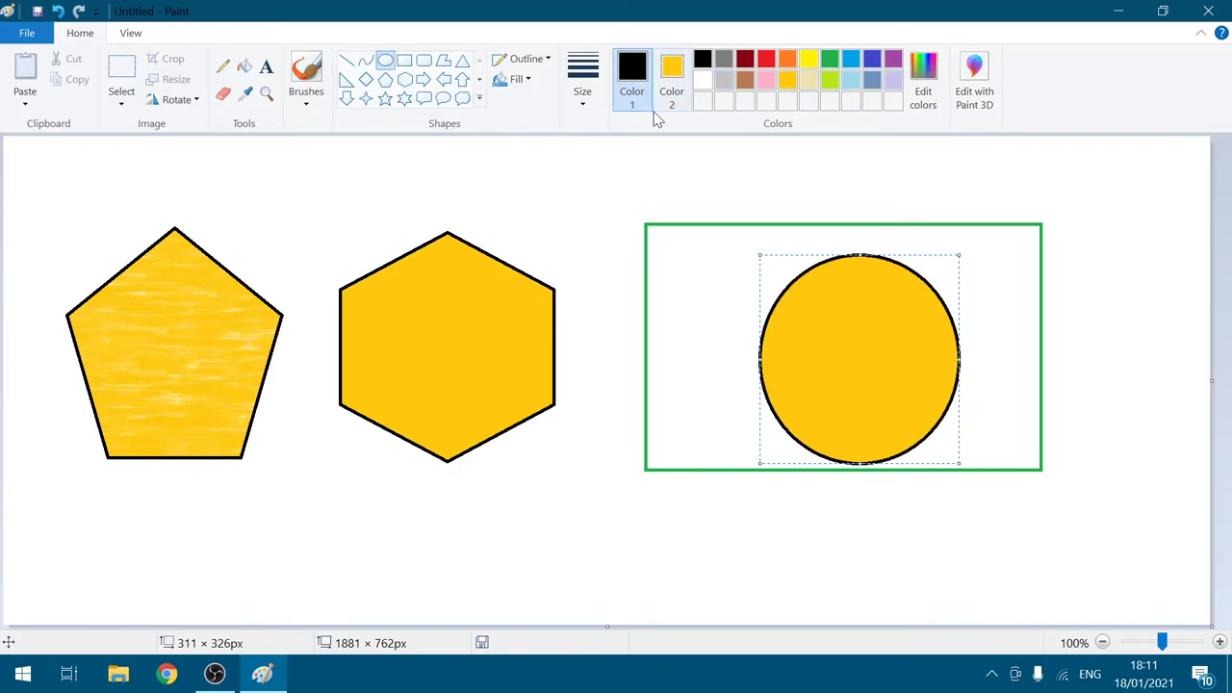
left_click(583, 96)
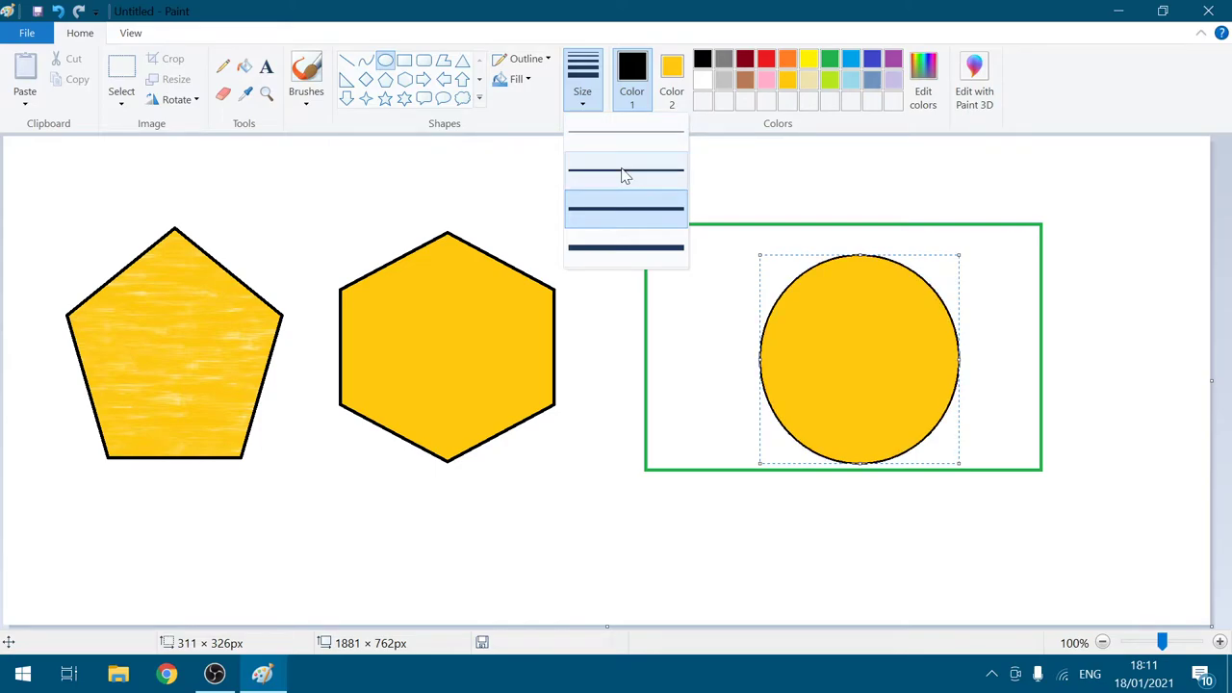
left_click(626, 250)
left_click(589, 108)
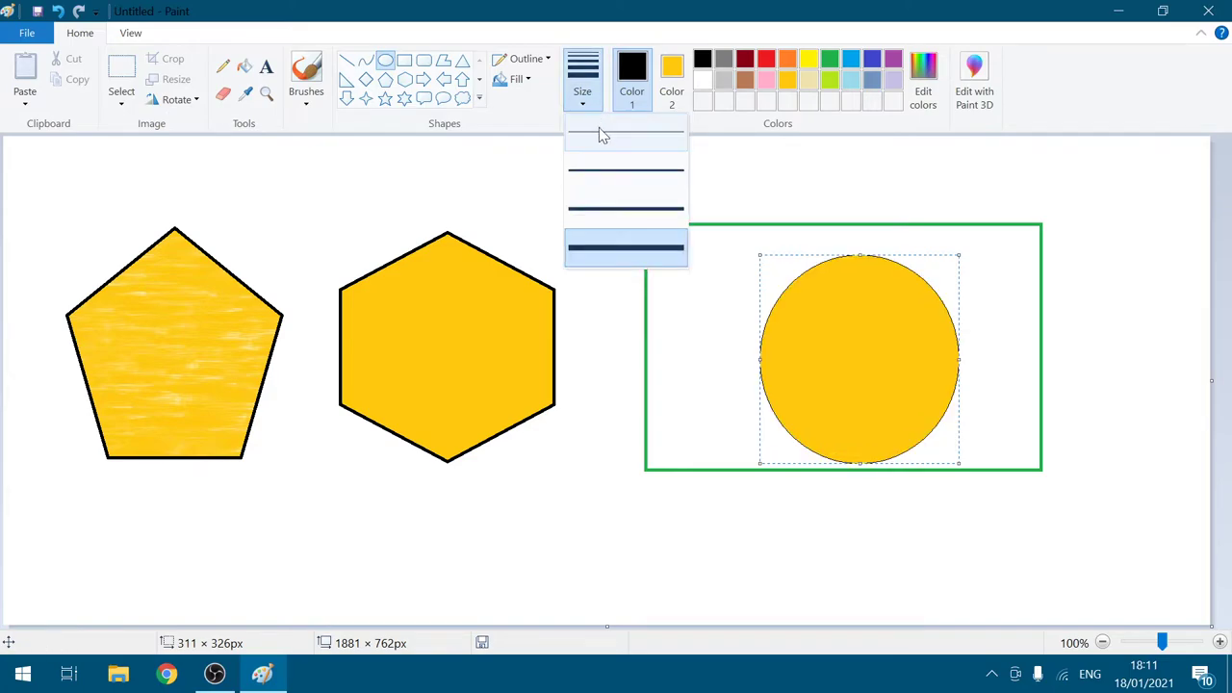
left_click(644, 207)
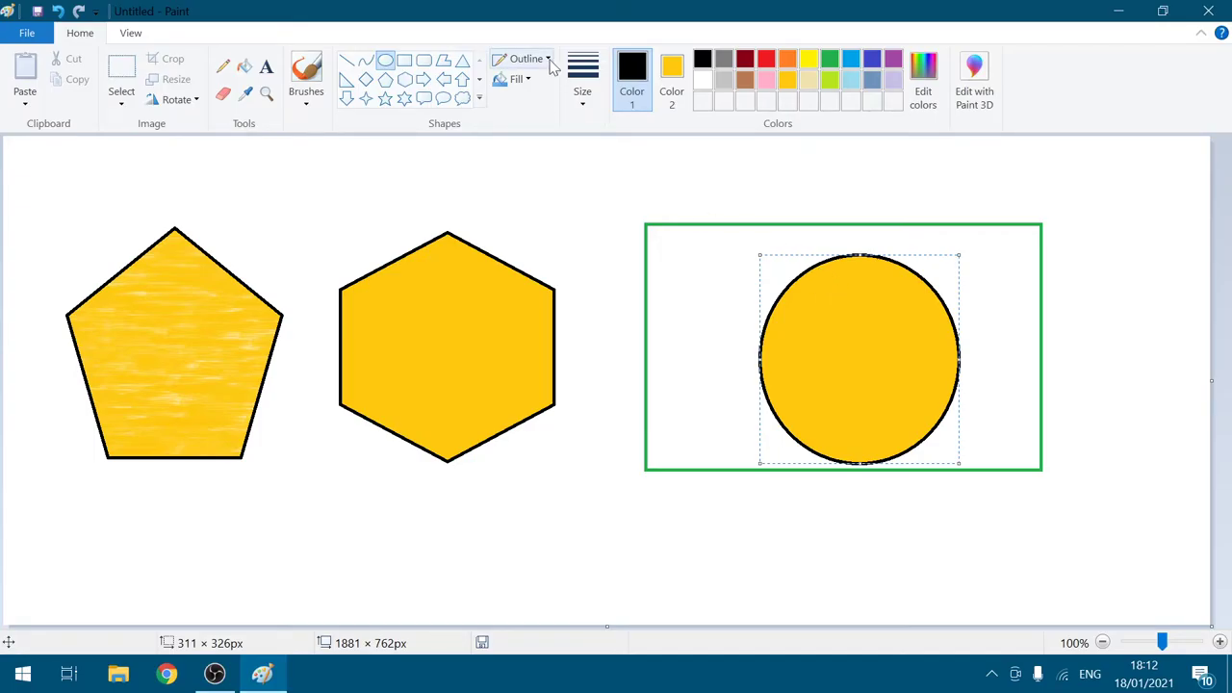
Step: Preview the available line sizes, outline styles and fill styles on the ellipse
left_click(583, 94)
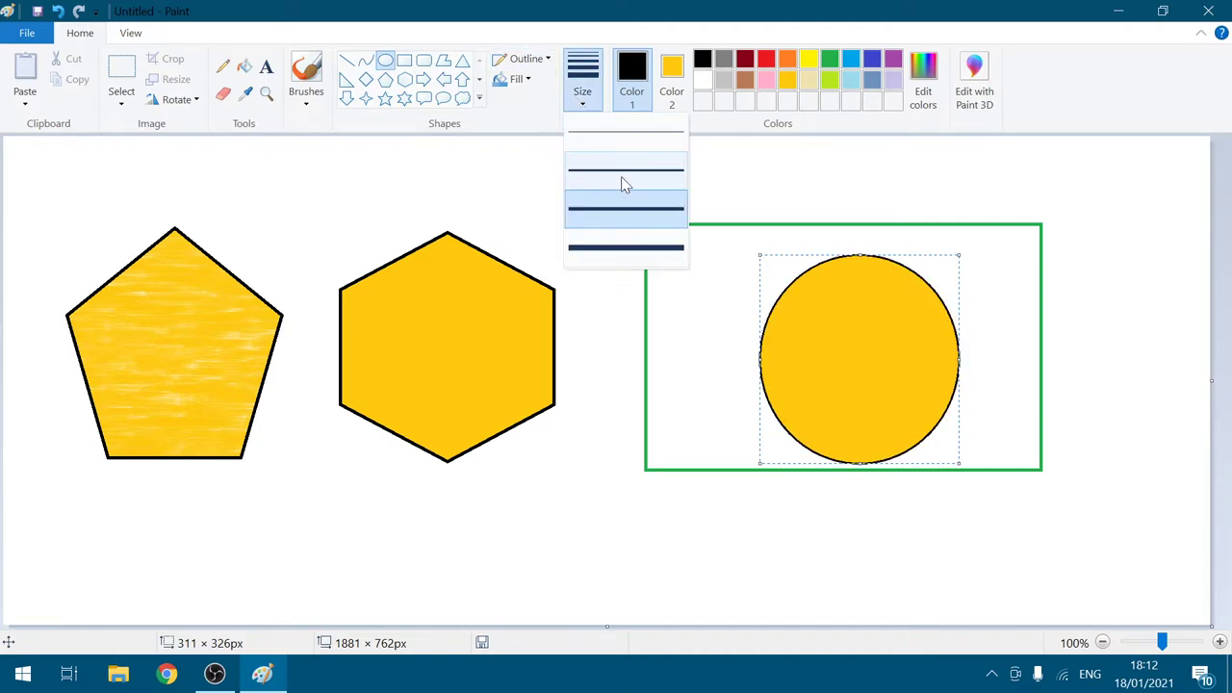
left_click(550, 61)
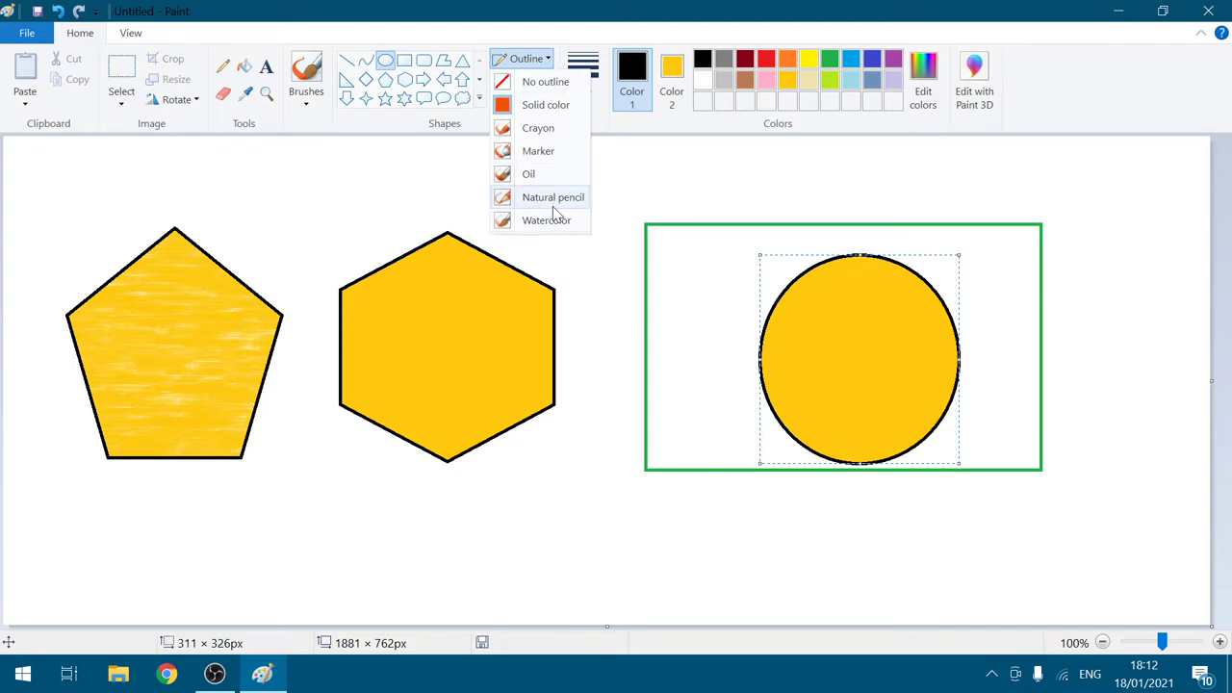
left_click(523, 81)
left_click(524, 81)
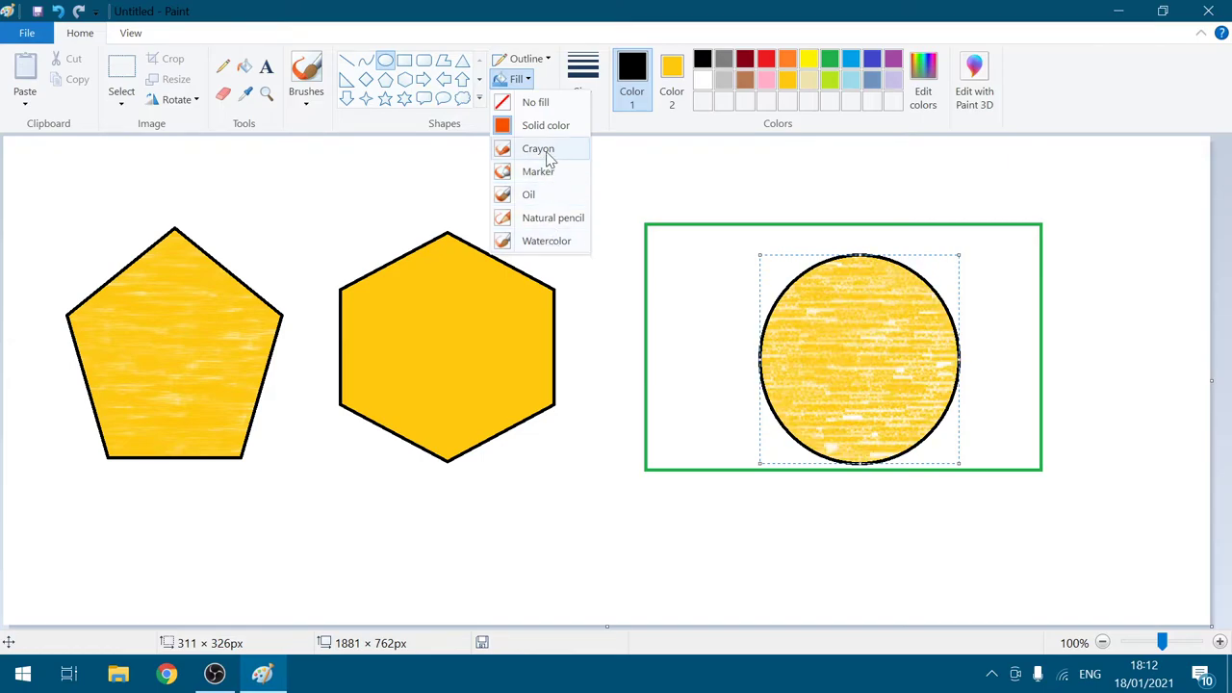
Step: Give the ellipse a Marker outline and set the outline to the thickest line size
left_click(545, 61)
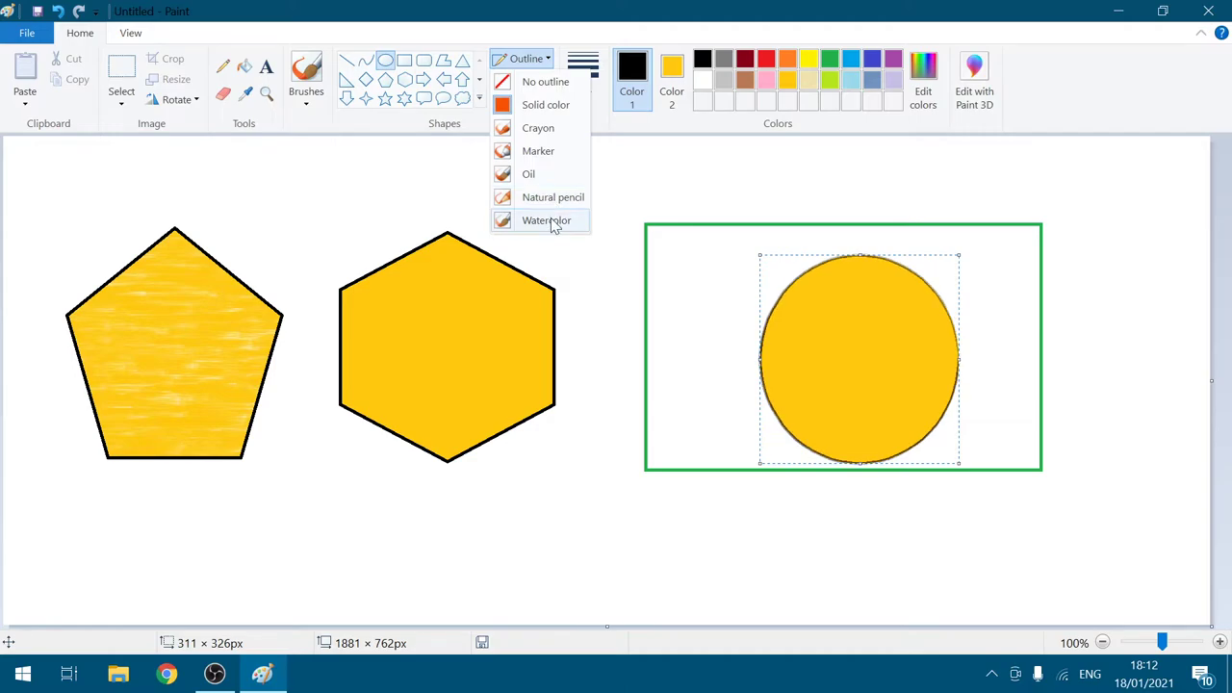
left_click(553, 175)
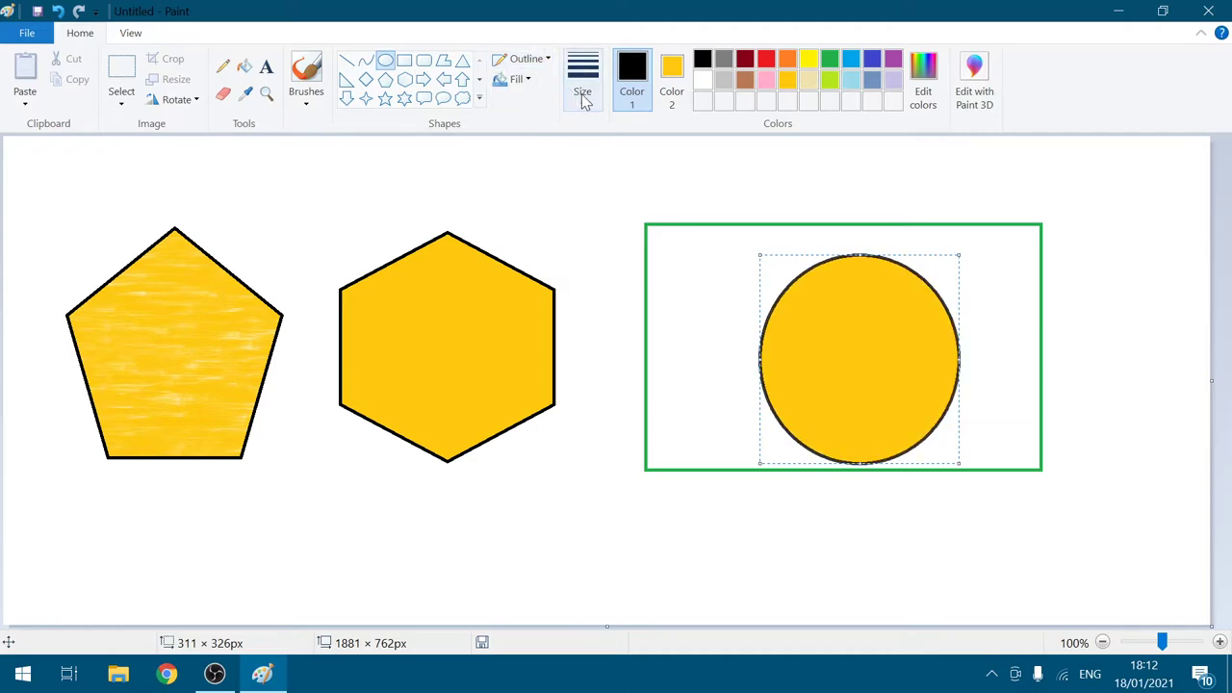
left_click(582, 81)
left_click(614, 238)
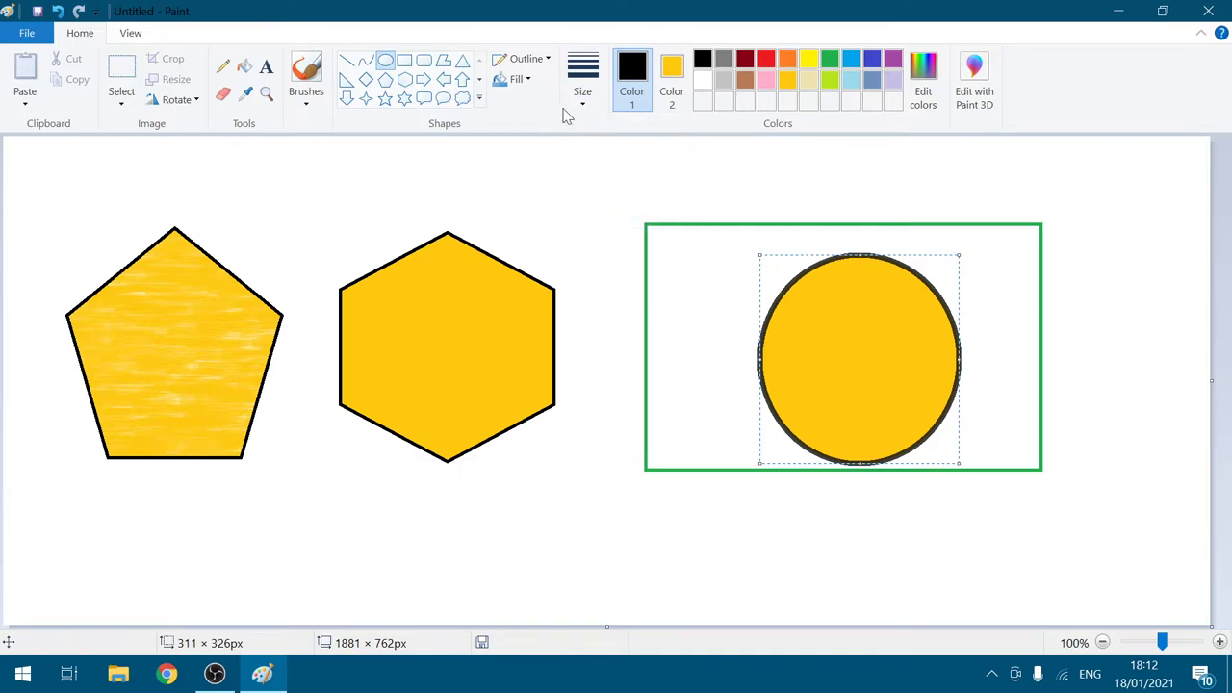
Step: Change the ellipse's outline style to Crayon and deselect the shape
left_click(526, 58)
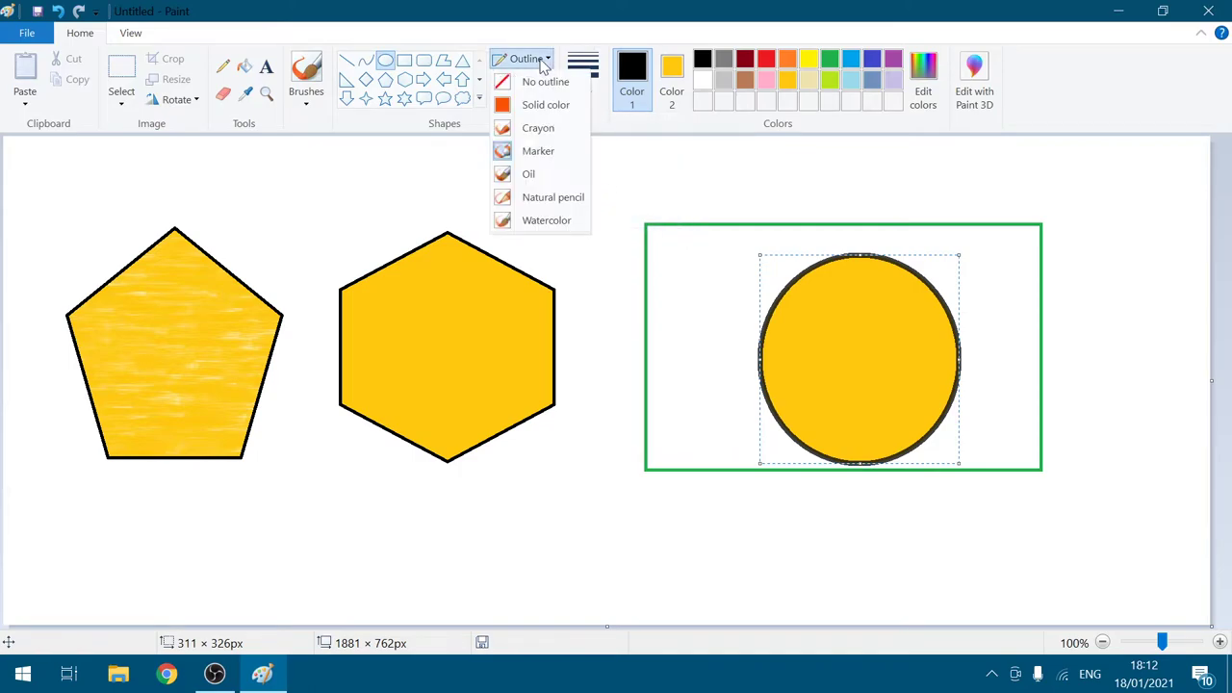
left_click(540, 135)
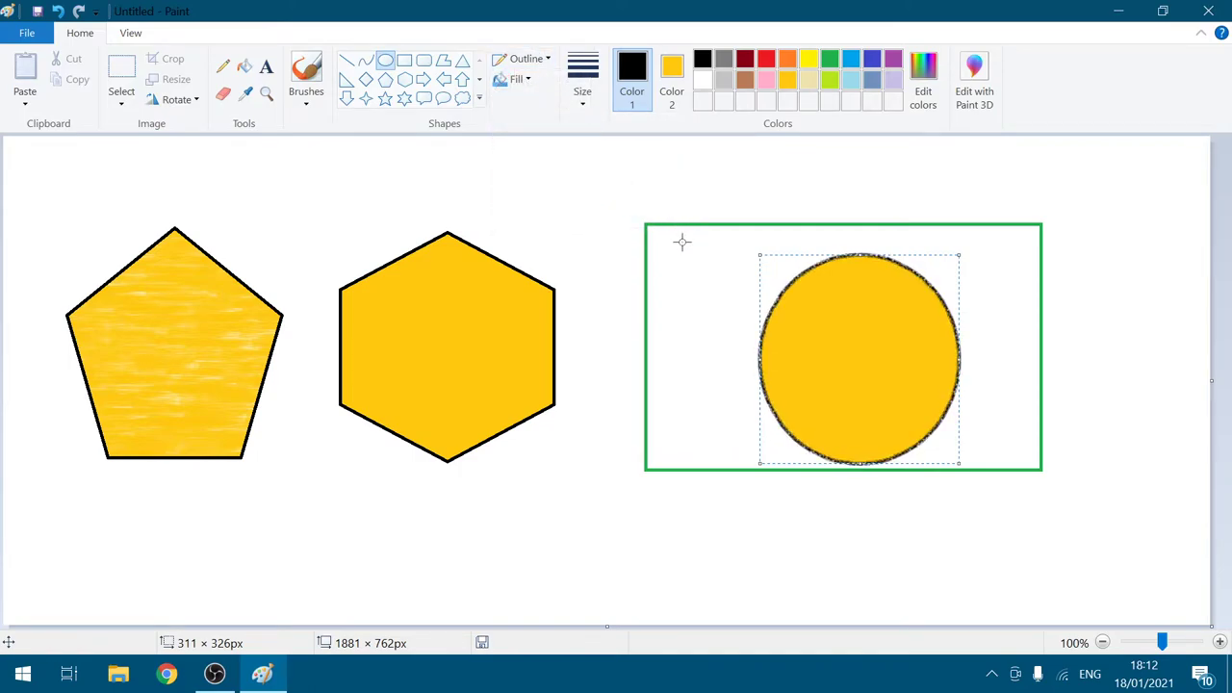
left_click(580, 189)
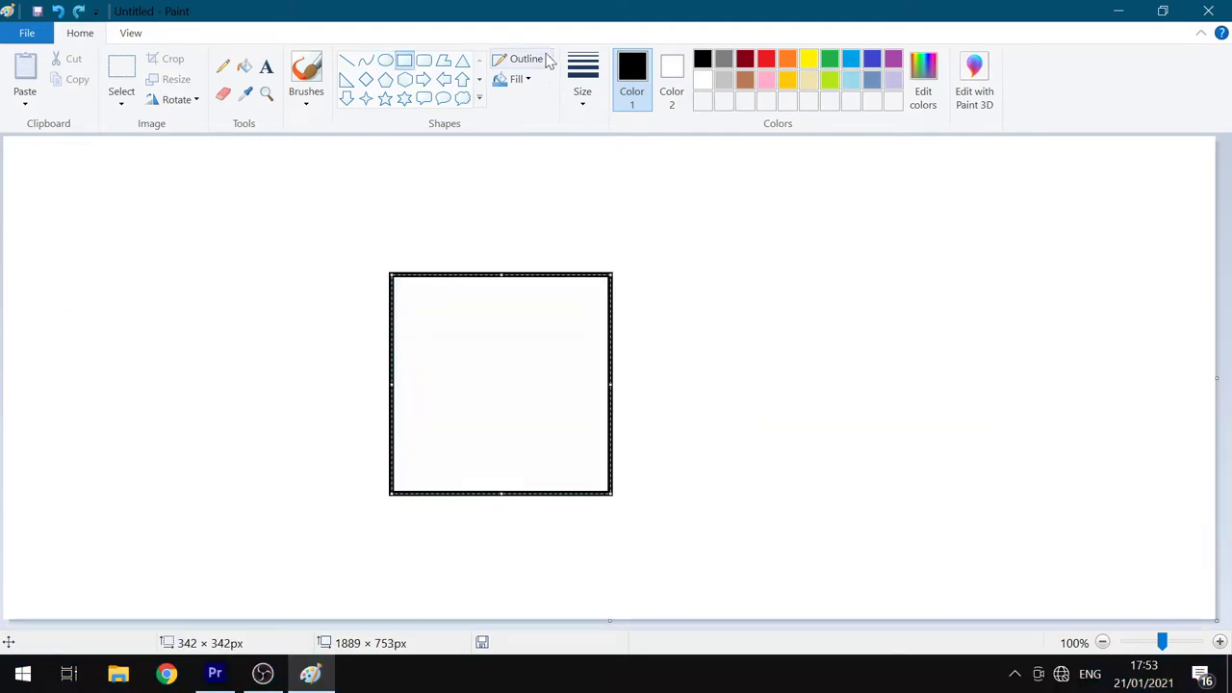
Step: Open the outline styles for the thick black square
left_click(545, 58)
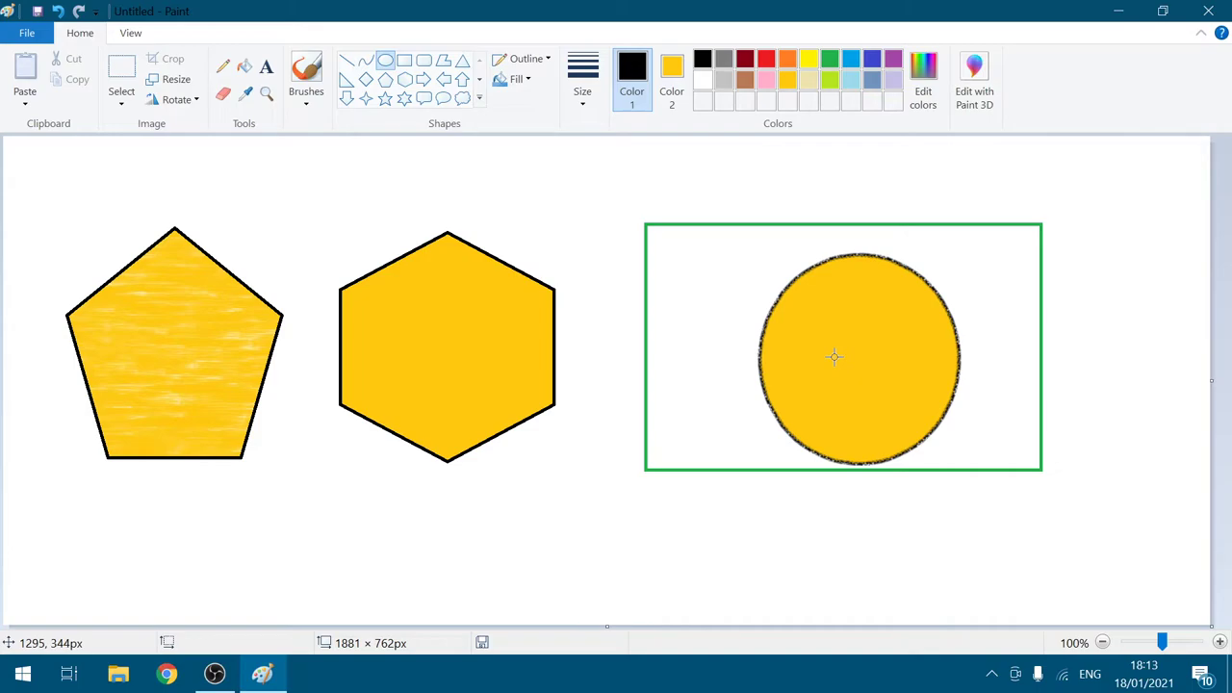
Step: Select everything on the canvas and delete it, clearing all the drawn shapes
key("ctrl+a")
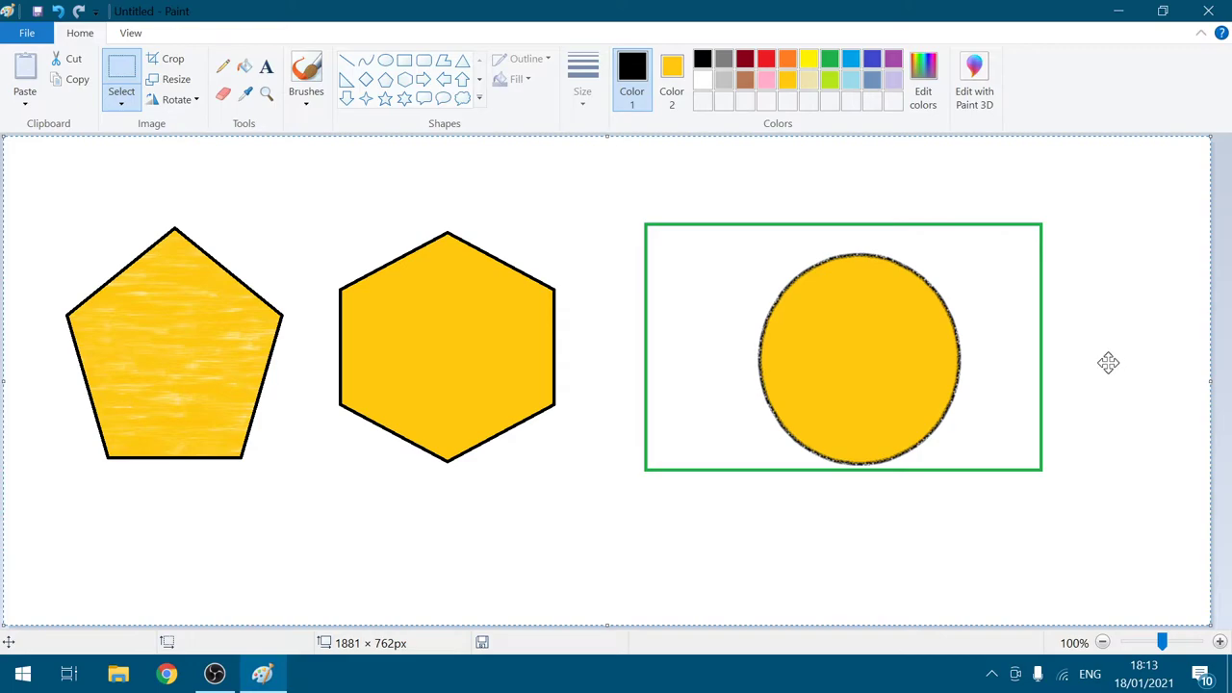
key("Delete")
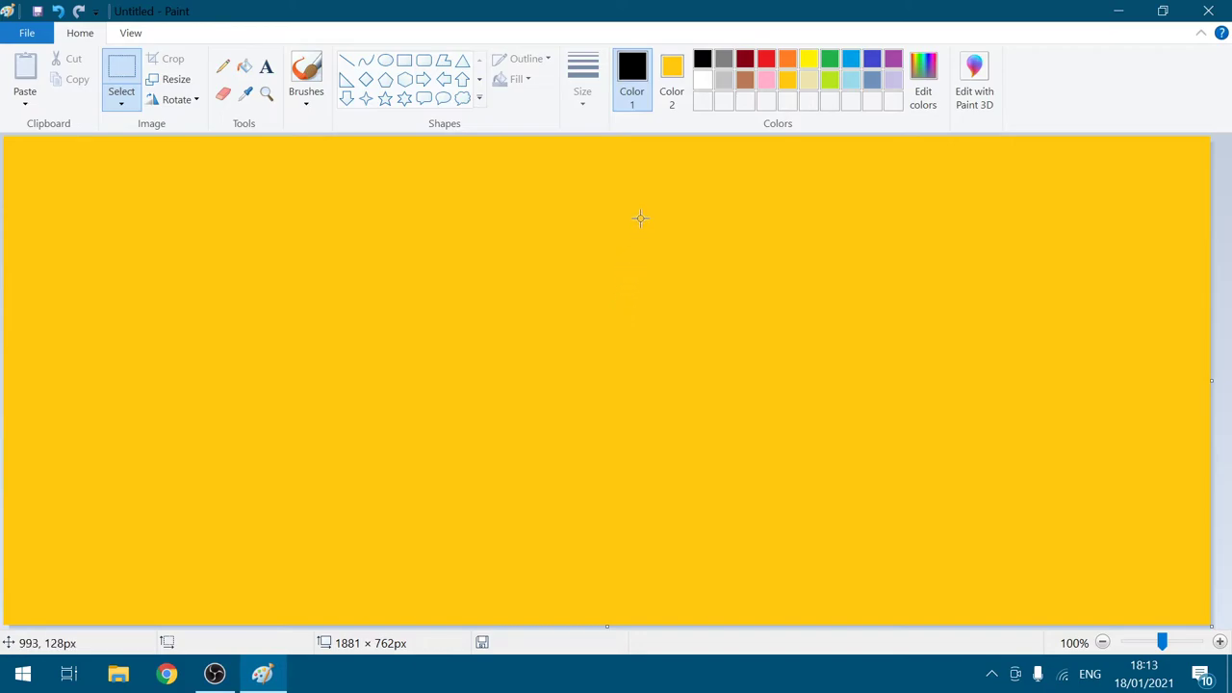
Step: Set Color 2 to white, then select the entire gold canvas and delete it to get a white background
left_click(678, 97)
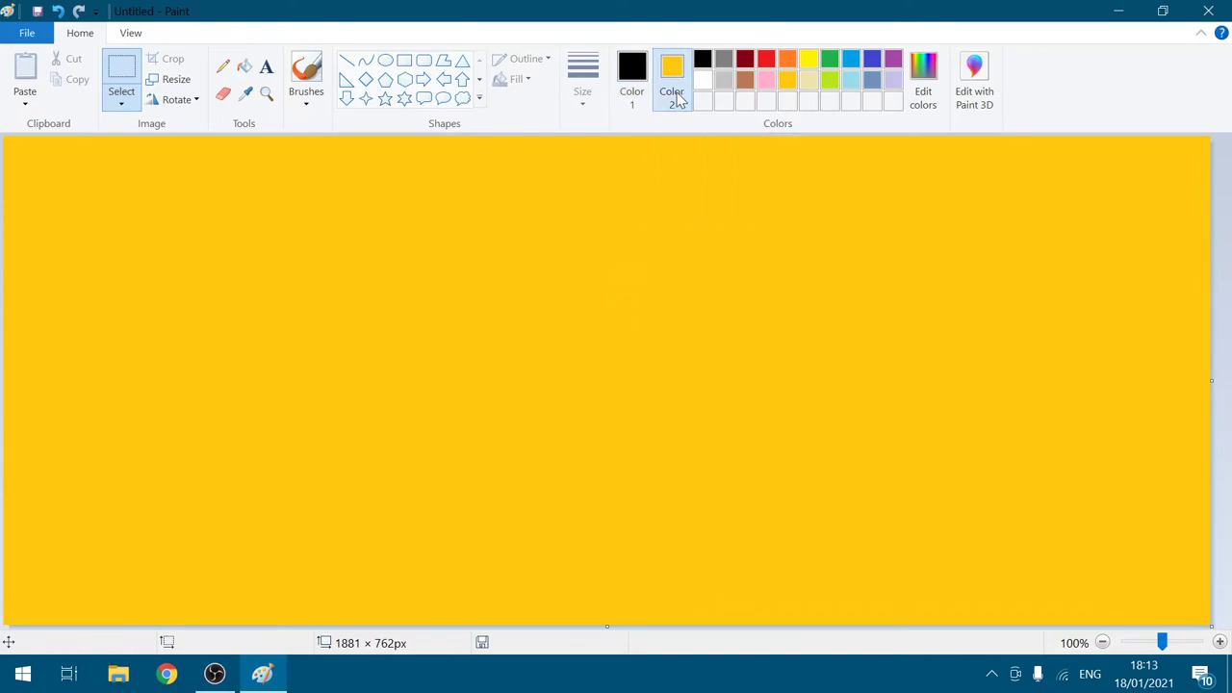
left_click(704, 81)
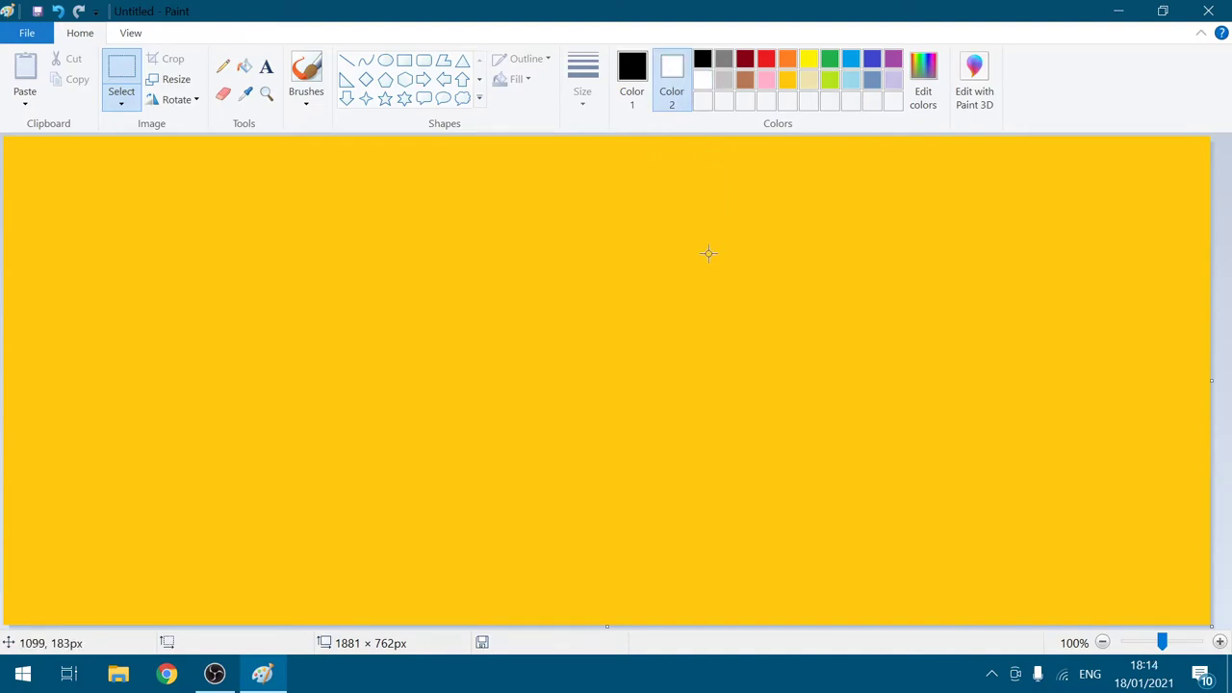
key("ctrl+a")
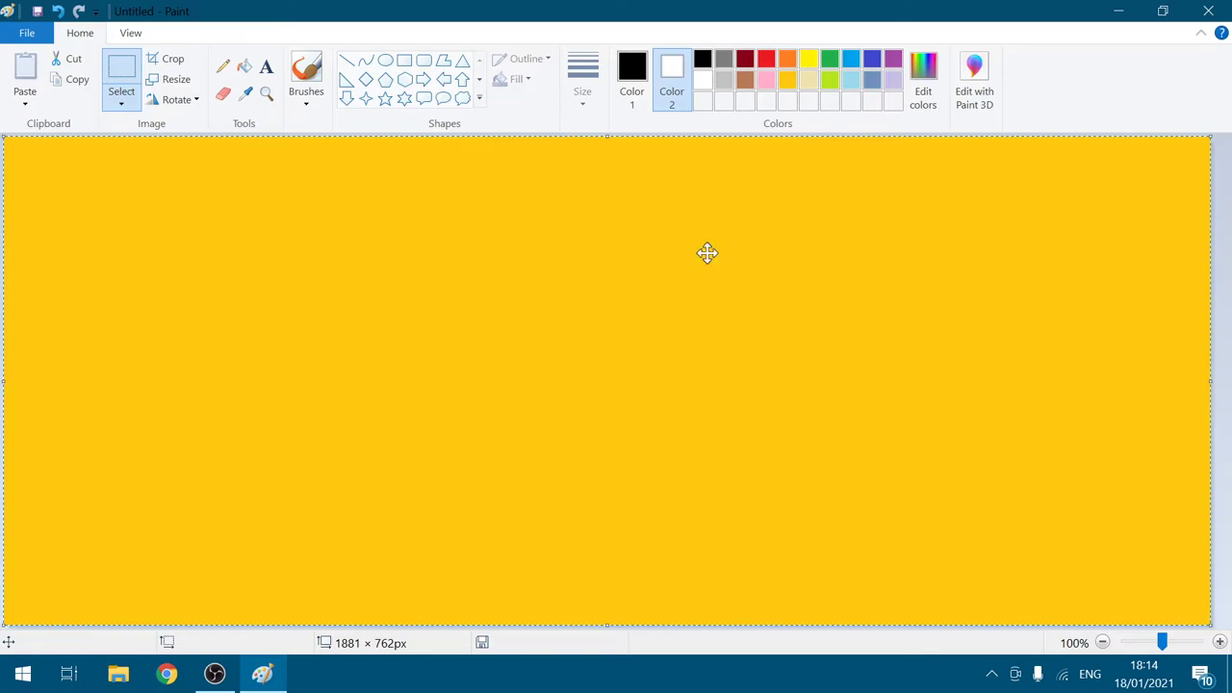
key("Delete")
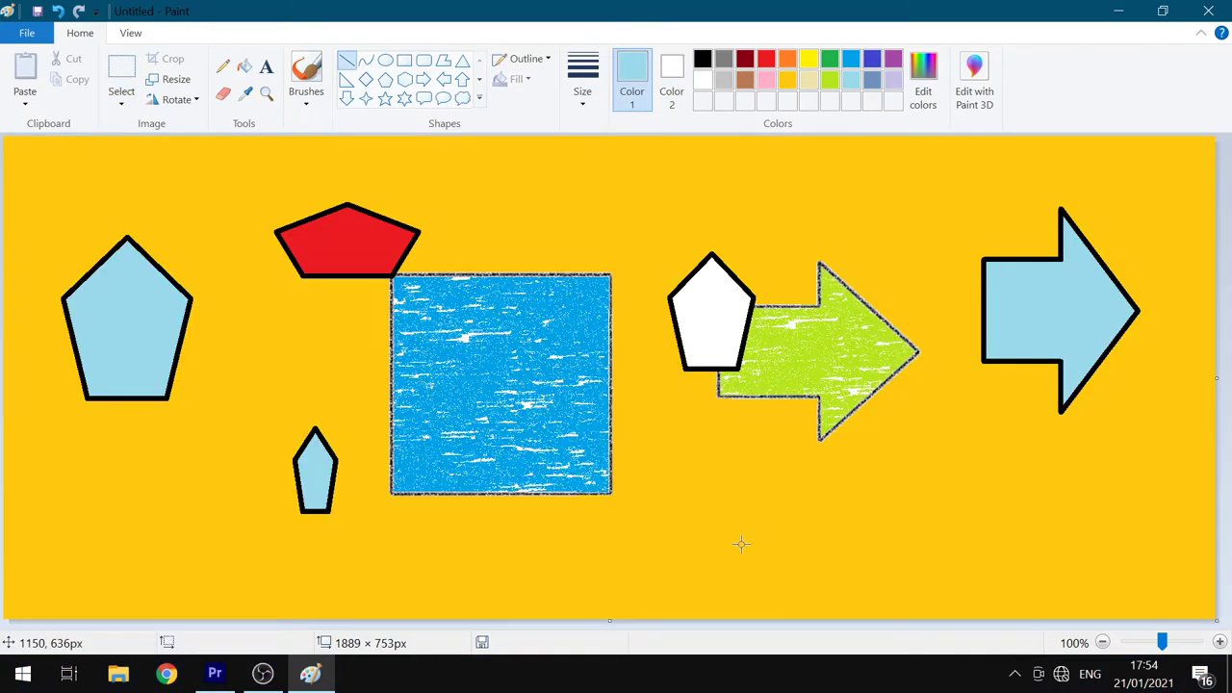
Step: Select the whole canvas with the pentagons, square and arrows and delete it all
key("ctrl+a")
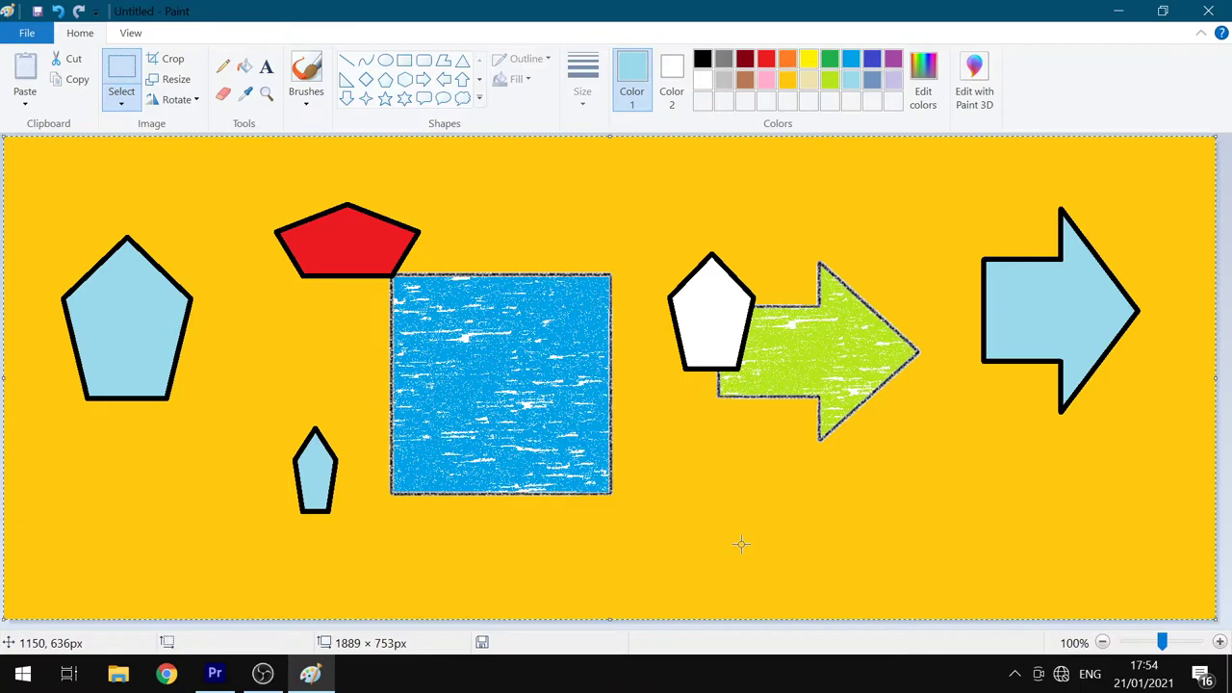
key("Delete")
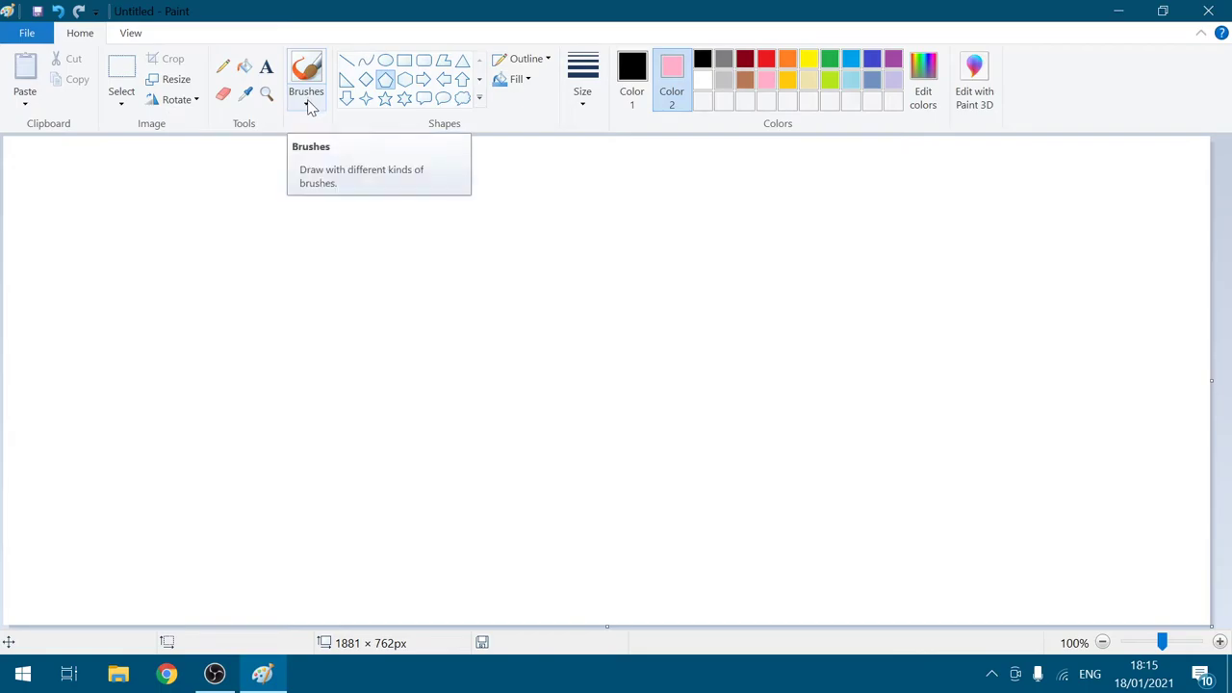
Step: Paint a wavy black stroke with the Oil brush, descending across the middle of the canvas
left_click(308, 104)
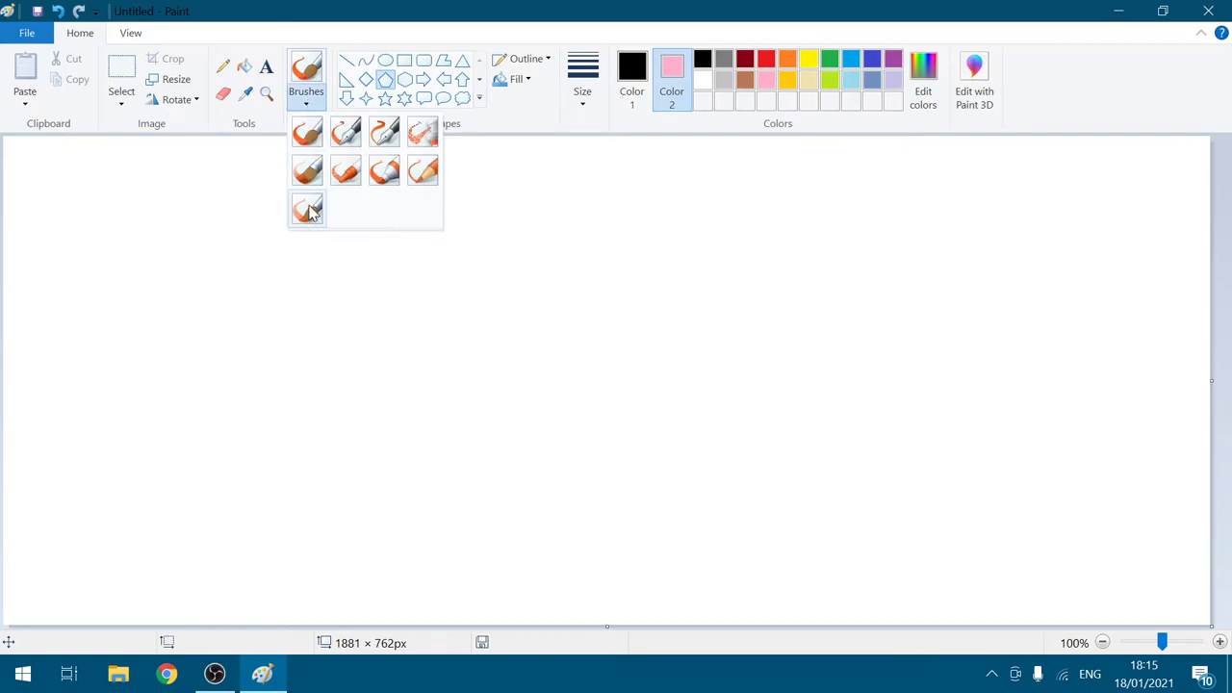
left_click(308, 171)
mouse_move(373, 241)
left_mouse_down()
mouse_move(504, 259)
mouse_move(833, 380)
left_mouse_up()
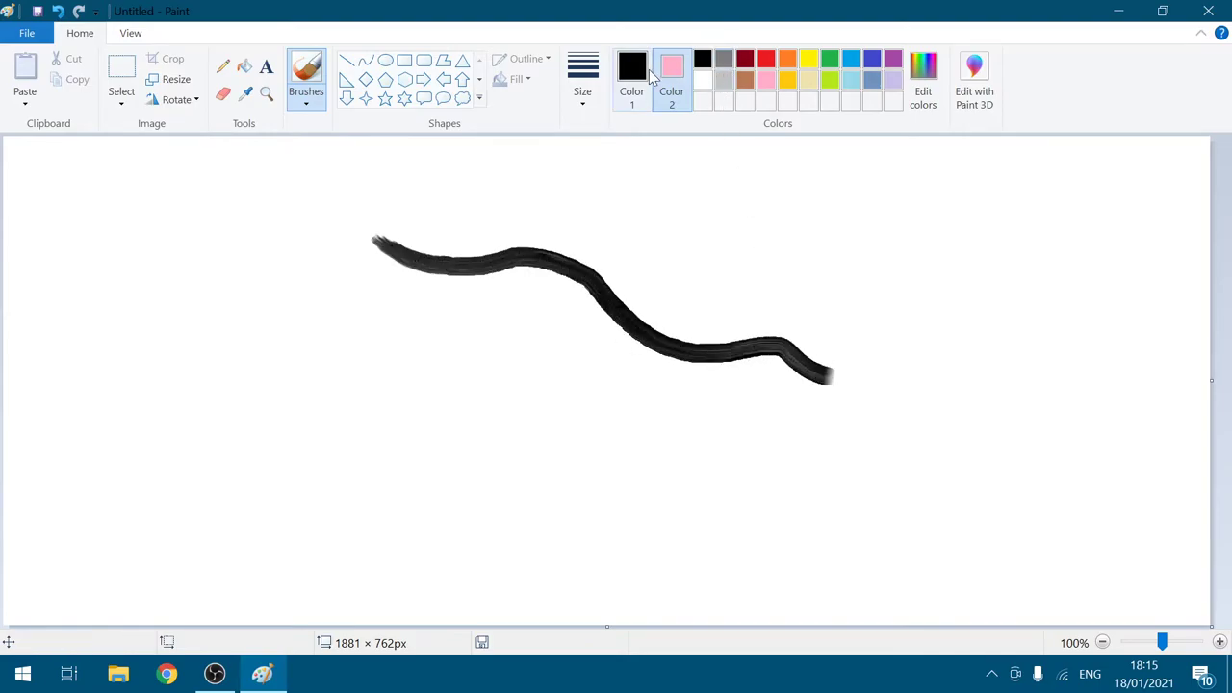
Step: Set Color 1 to orange and paint a wavy Oil brush stroke to the right of the black one
left_click(637, 91)
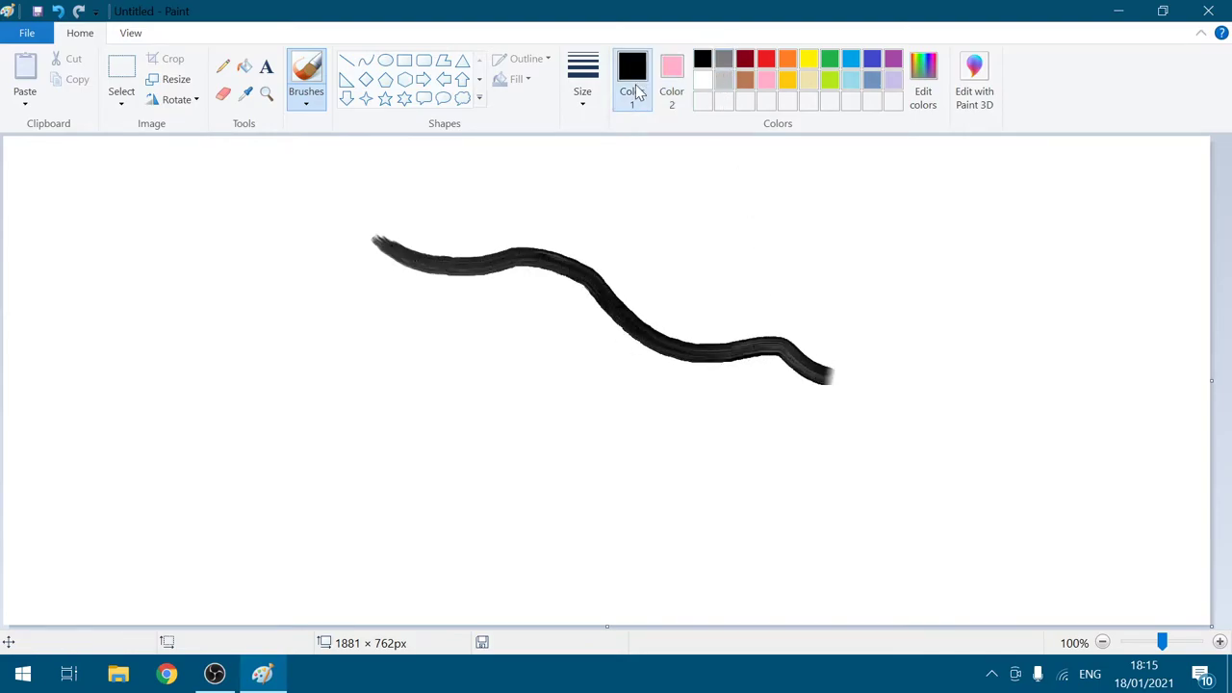
left_click(788, 62)
mouse_move(663, 181)
left_mouse_down()
mouse_move(799, 214)
mouse_move(891, 287)
mouse_move(974, 308)
mouse_move(1076, 375)
left_mouse_up()
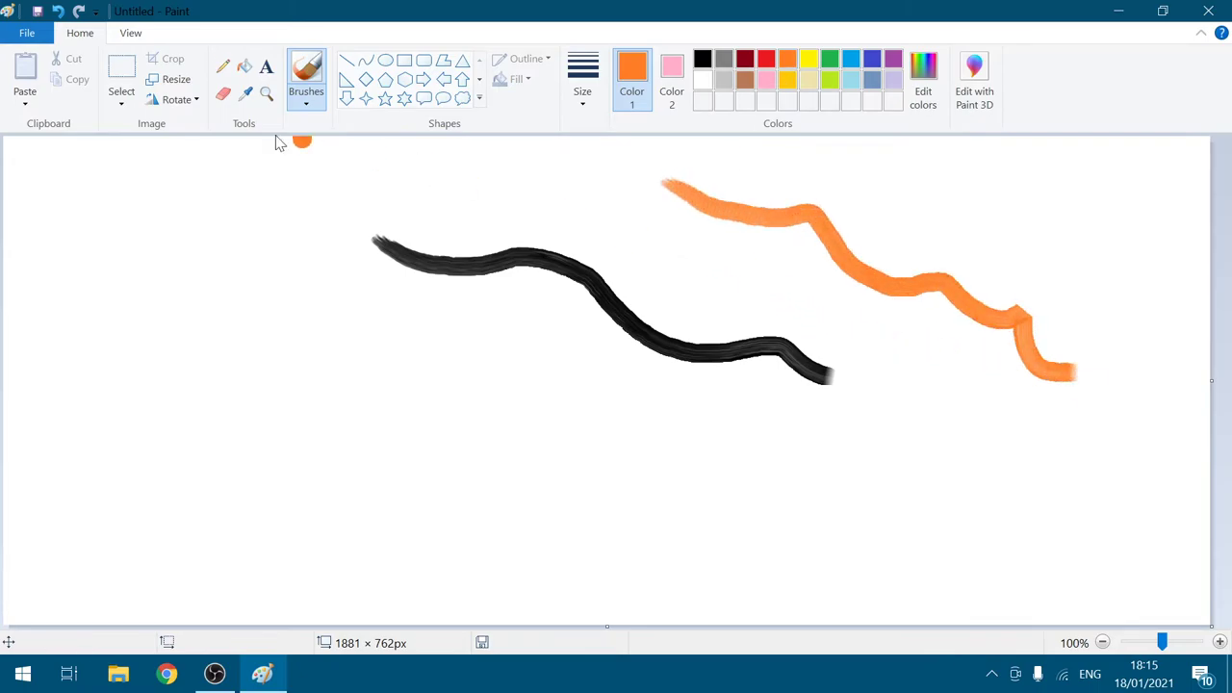
Step: Draw a wavy orange line with Calligraphy brush 1 to the left of and below the black stroke
left_click(307, 102)
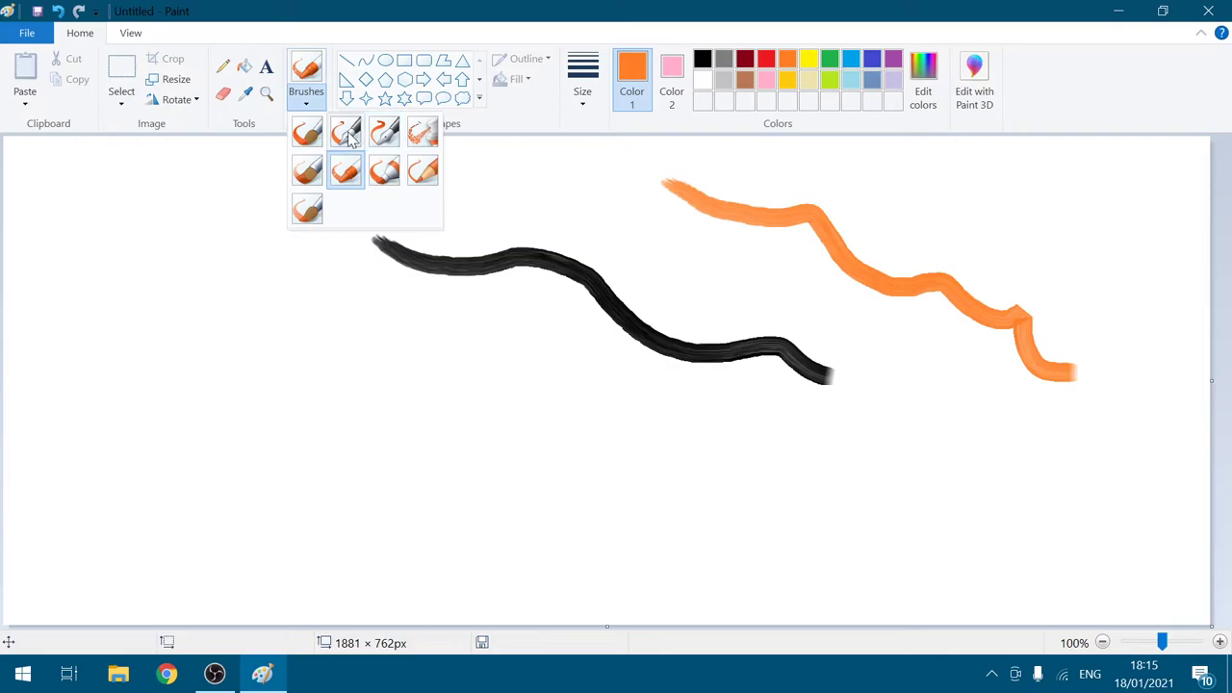
left_click(348, 138)
mouse_move(300, 250)
left_mouse_down()
mouse_move(344, 306)
mouse_move(626, 399)
mouse_move(636, 425)
left_mouse_up()
Step: Draw a thin wavy orange line with the Natural pencil below the calligraphy line
left_click(308, 102)
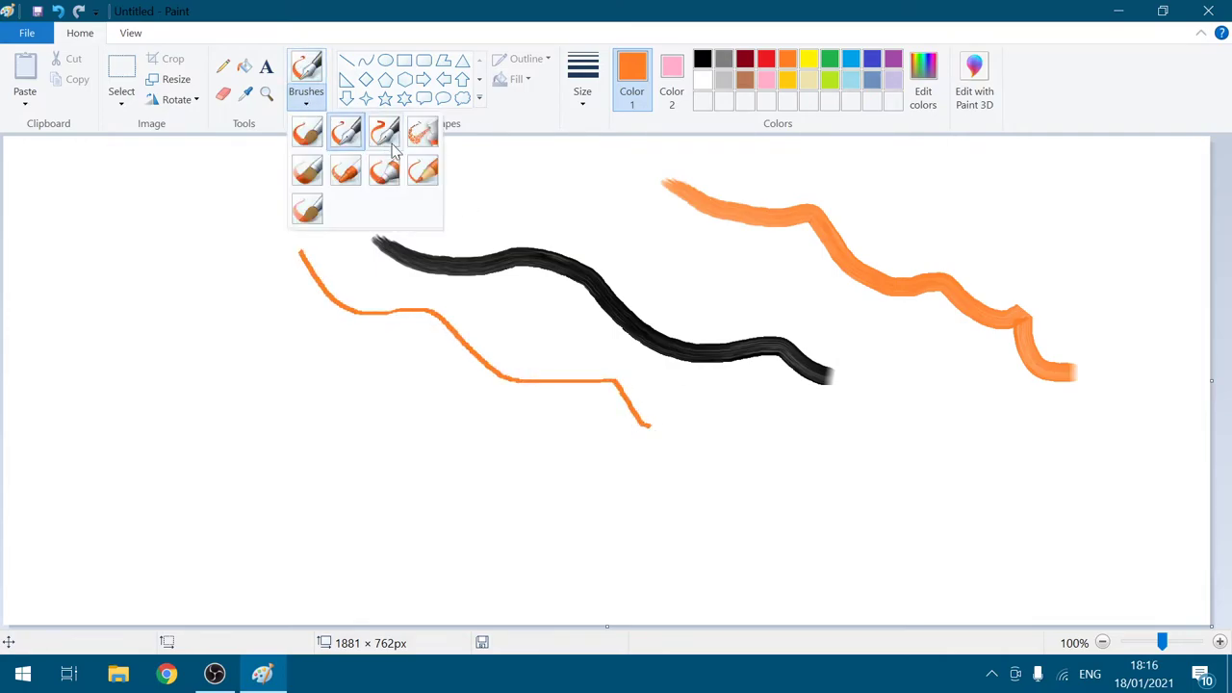
left_click(421, 174)
left_click_drag(231, 279, 591, 475)
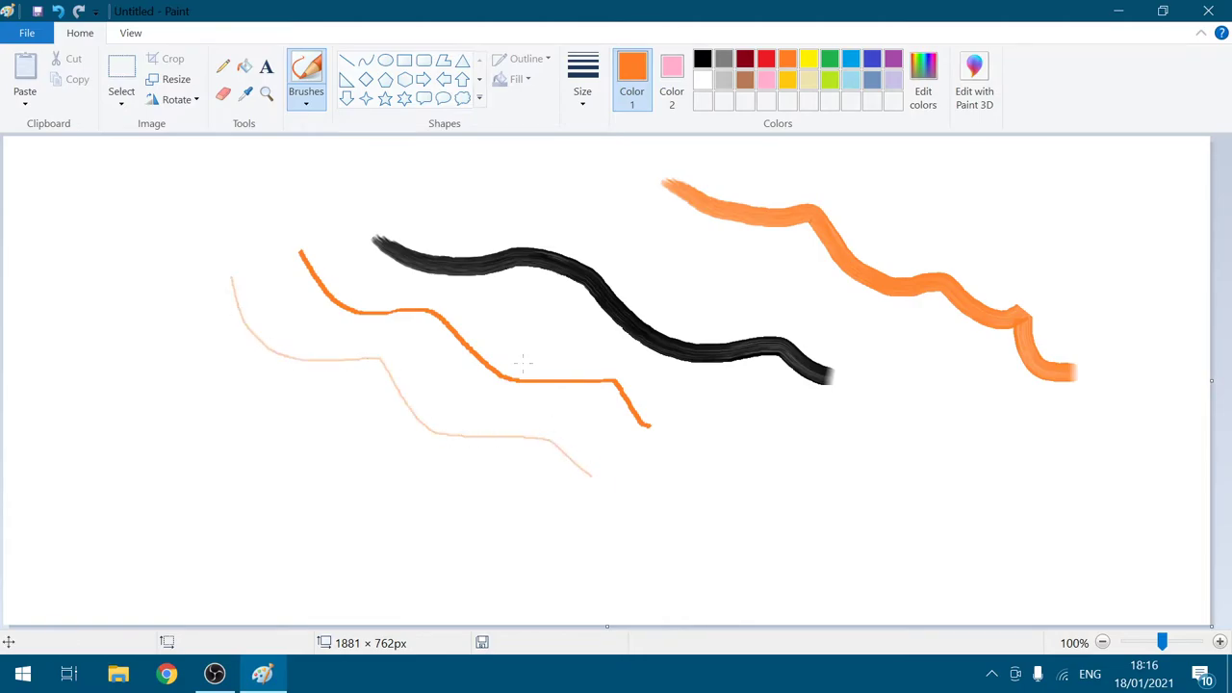
left_click(323, 99)
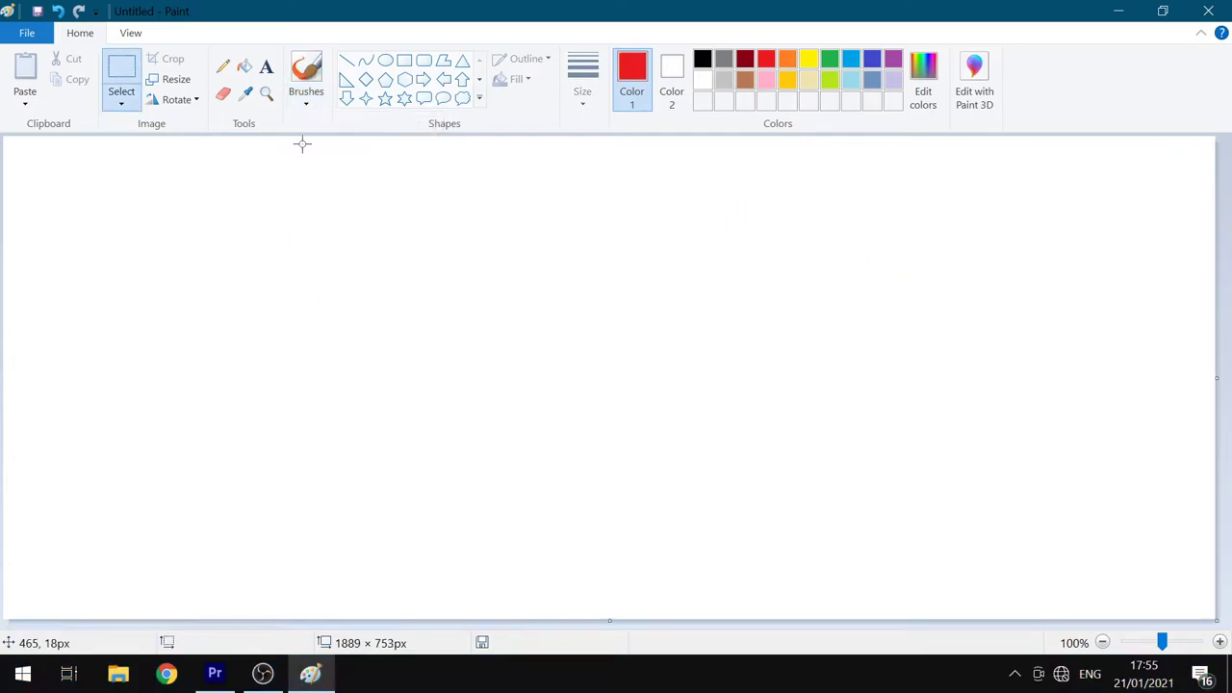
Step: Paint a red stroke with the Watercolor brush on the blank canvas
left_click(306, 96)
left_click(308, 221)
left_click_drag(308, 227, 668, 321)
Step: Choose the thickest line size and paint another red Watercolor brush stroke lower on the canvas
left_click(580, 96)
left_click(610, 253)
left_click(304, 94)
left_click(307, 208)
mouse_move(302, 306)
left_mouse_down()
mouse_move(481, 363)
mouse_move(823, 441)
left_mouse_up()
Step: Draw a red stroke across the upper part of the canvas with the Marker brush
left_click(306, 94)
left_click(379, 176)
left_click_drag(339, 197, 848, 300)
Step: Paint a long red stroke across the middle of the canvas with the Oil brush
left_click(306, 94)
left_click(306, 172)
left_click_drag(285, 260, 951, 397)
Step: Draw a red stroke with Calligraphy brush 2 on the left part of the canvas
left_click(306, 95)
left_click(384, 137)
left_click_drag(237, 319, 514, 424)
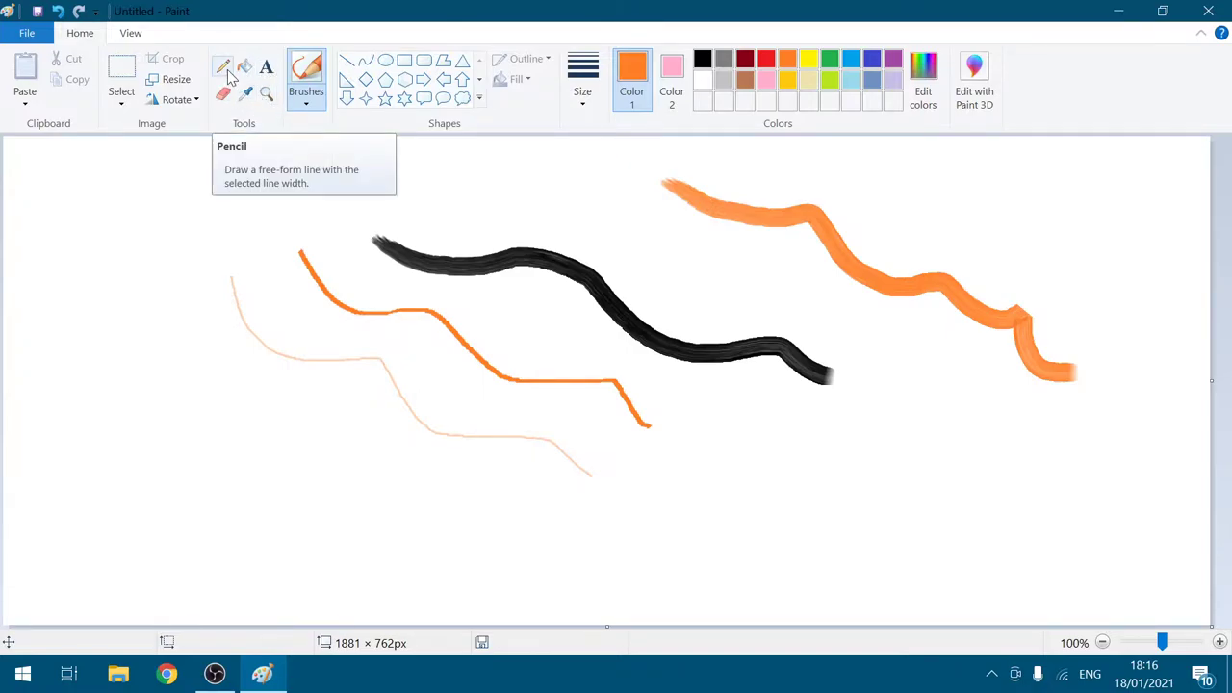
Step: Draw four thin wavy orange freehand lines with the Pencil across and around the existing brush strokes
left_click(225, 68)
mouse_move(144, 181)
left_mouse_down()
mouse_move(227, 193)
mouse_move(276, 297)
mouse_move(345, 350)
left_mouse_up()
left_click_drag(335, 210, 551, 355)
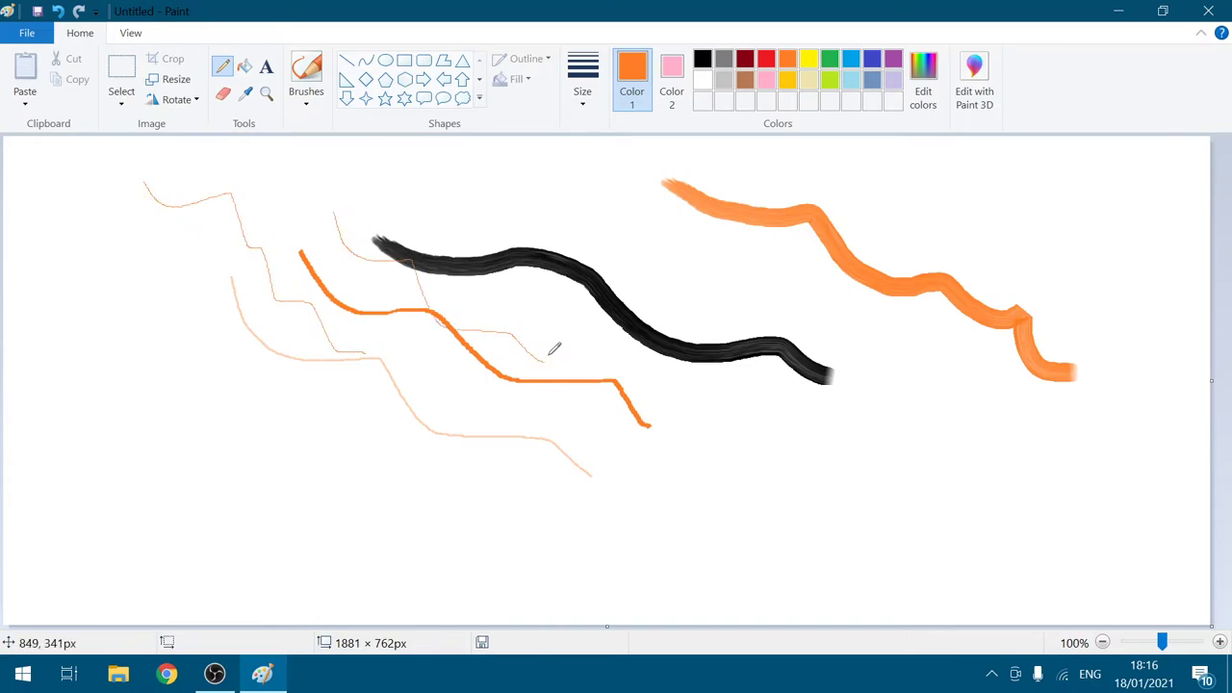
mouse_move(565, 186)
left_mouse_down()
mouse_move(656, 272)
mouse_move(865, 330)
mouse_move(899, 368)
mouse_move(890, 424)
mouse_move(987, 409)
left_mouse_up()
mouse_move(347, 165)
left_mouse_down()
mouse_move(401, 203)
mouse_move(600, 258)
mouse_move(849, 286)
left_mouse_up()
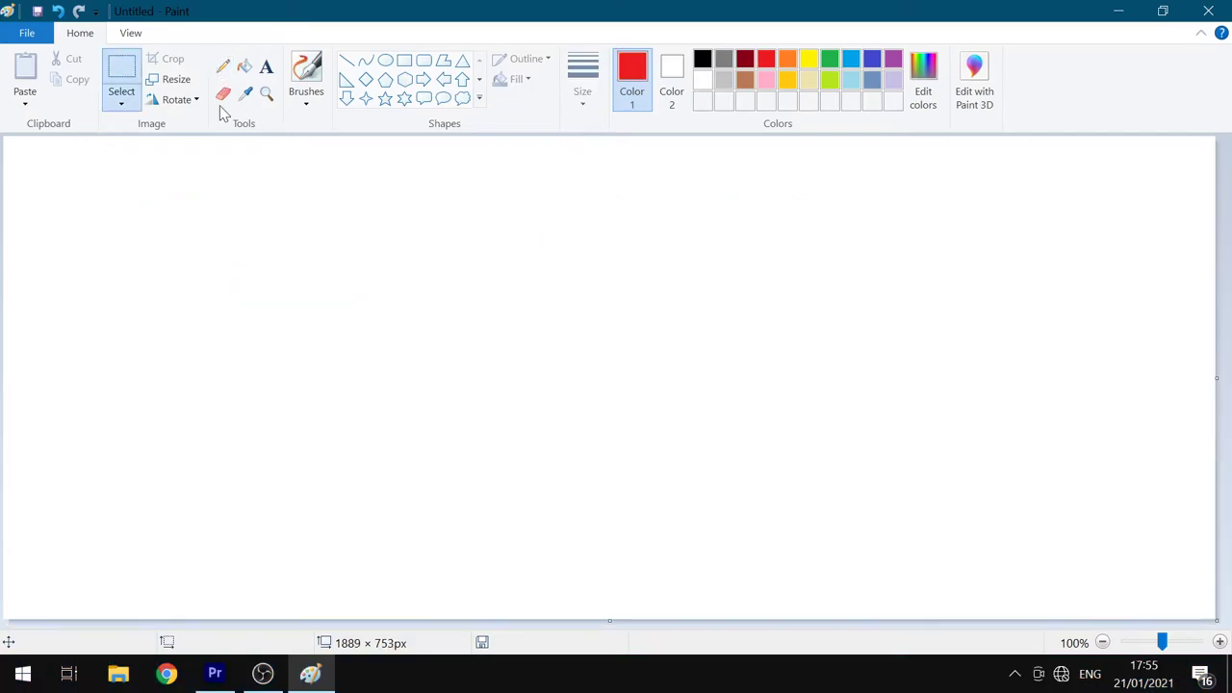
Step: Handwrite text beginning with "Bas" across the blank canvas using the Pencil in black
left_click(222, 66)
left_click(703, 59)
mouse_move(229, 250)
left_mouse_down()
mouse_move(231, 391)
mouse_move(308, 283)
mouse_move(330, 346)
mouse_move(231, 393)
left_mouse_up()
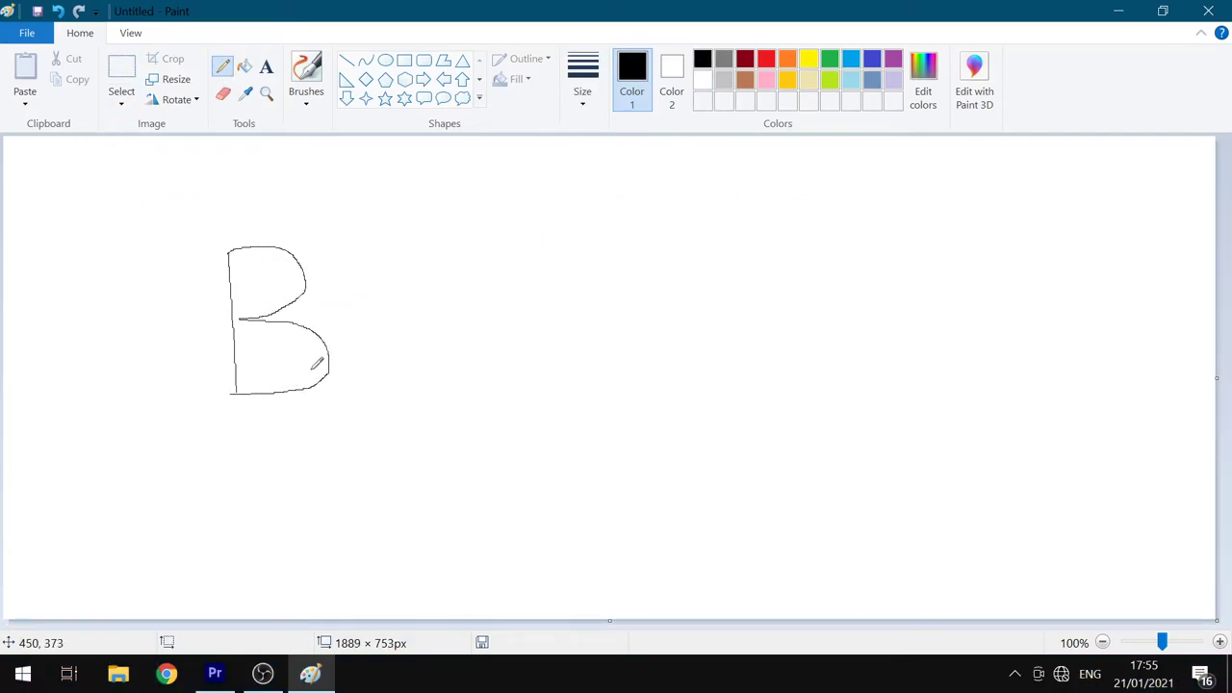
mouse_move(366, 316)
left_mouse_down()
mouse_move(360, 366)
mouse_move(395, 324)
mouse_move(421, 356)
left_mouse_up()
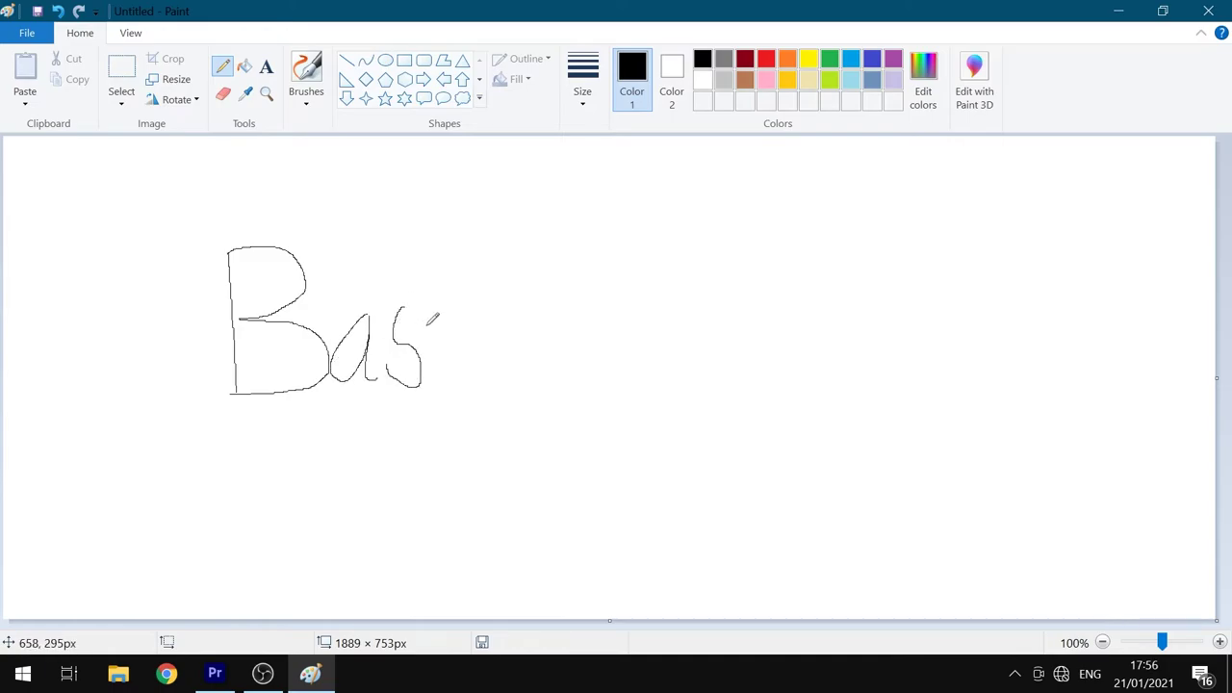
left_click_drag(476, 324, 484, 372)
mouse_move(581, 279)
left_mouse_down()
mouse_move(556, 287)
mouse_move(597, 374)
mouse_move(623, 334)
mouse_move(696, 323)
mouse_move(737, 381)
mouse_move(761, 303)
mouse_move(748, 359)
left_mouse_up()
mouse_move(793, 321)
left_mouse_down()
mouse_move(835, 317)
mouse_move(892, 360)
mouse_move(926, 354)
left_mouse_up()
mouse_move(986, 258)
left_mouse_down()
mouse_move(963, 304)
mouse_move(963, 377)
left_mouse_up()
mouse_move(1020, 281)
left_mouse_down()
mouse_move(1061, 297)
mouse_move(1032, 310)
mouse_move(1068, 354)
left_mouse_up()
left_click_drag(1079, 314, 1085, 341)
mouse_move(1107, 260)
left_mouse_down()
mouse_move(1110, 341)
mouse_move(1128, 342)
left_mouse_up()
left_click_drag(1148, 306, 1140, 350)
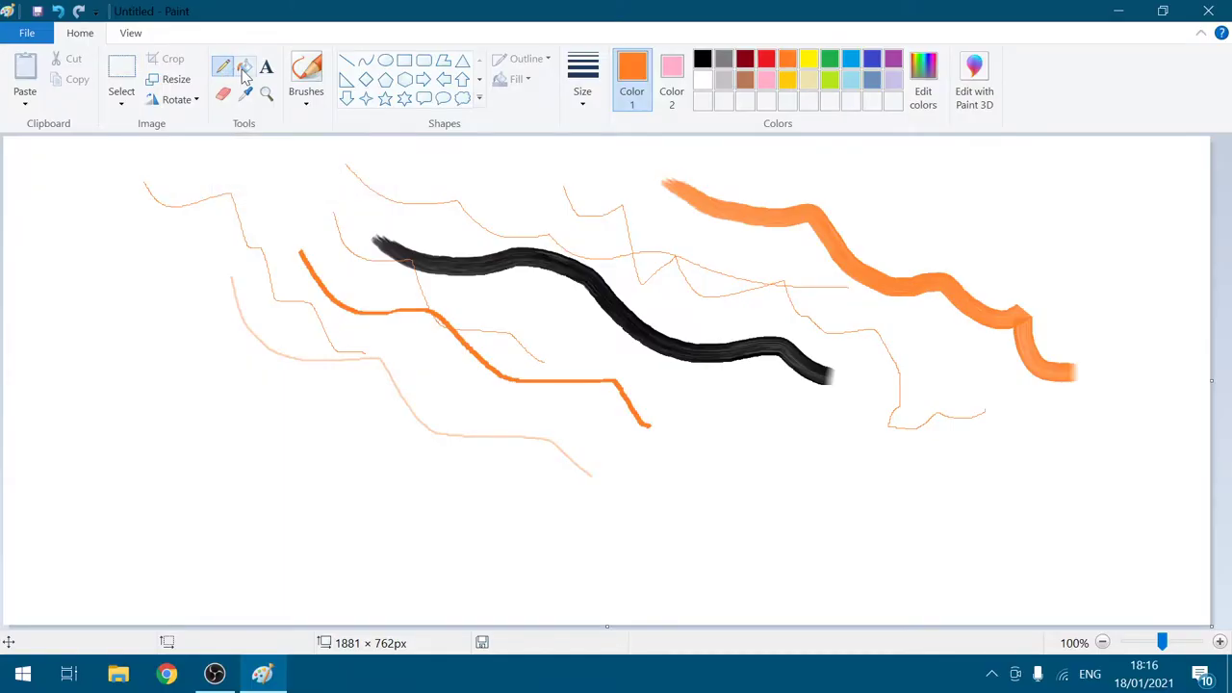
Step: Draw a square about 347 × 348 px with an orange outline and pink fill in the canvas's lower left, then deselect it
left_click(405, 60)
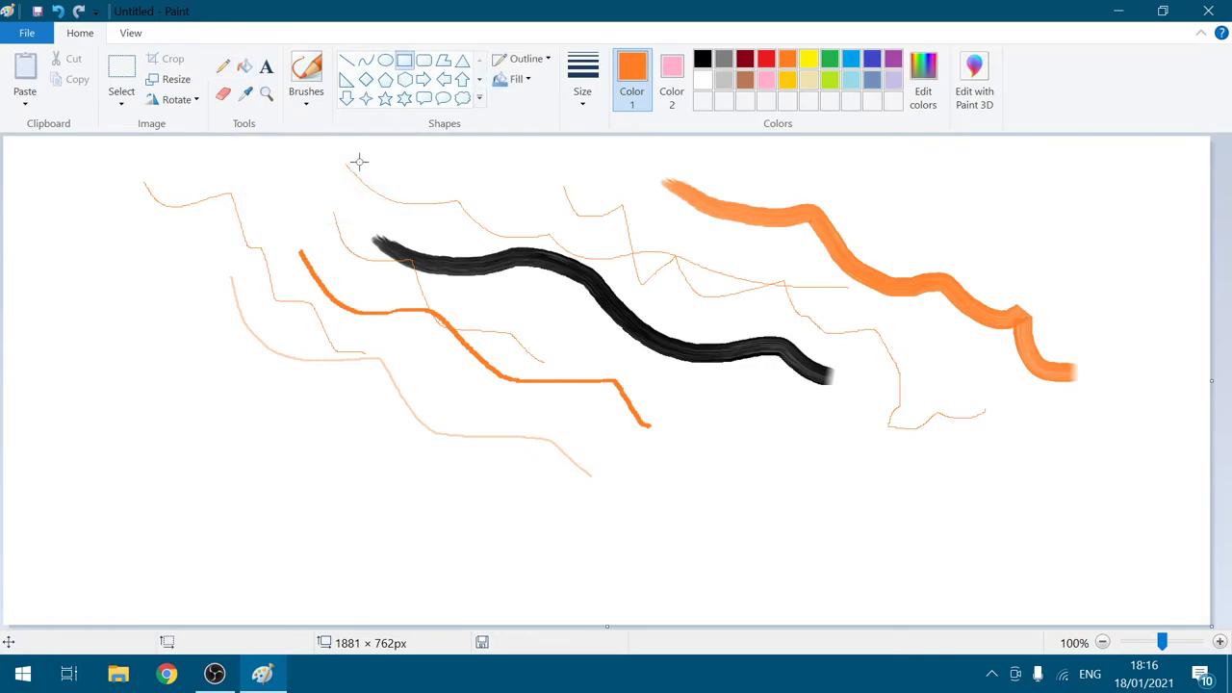
left_click_drag(73, 326, 298, 551)
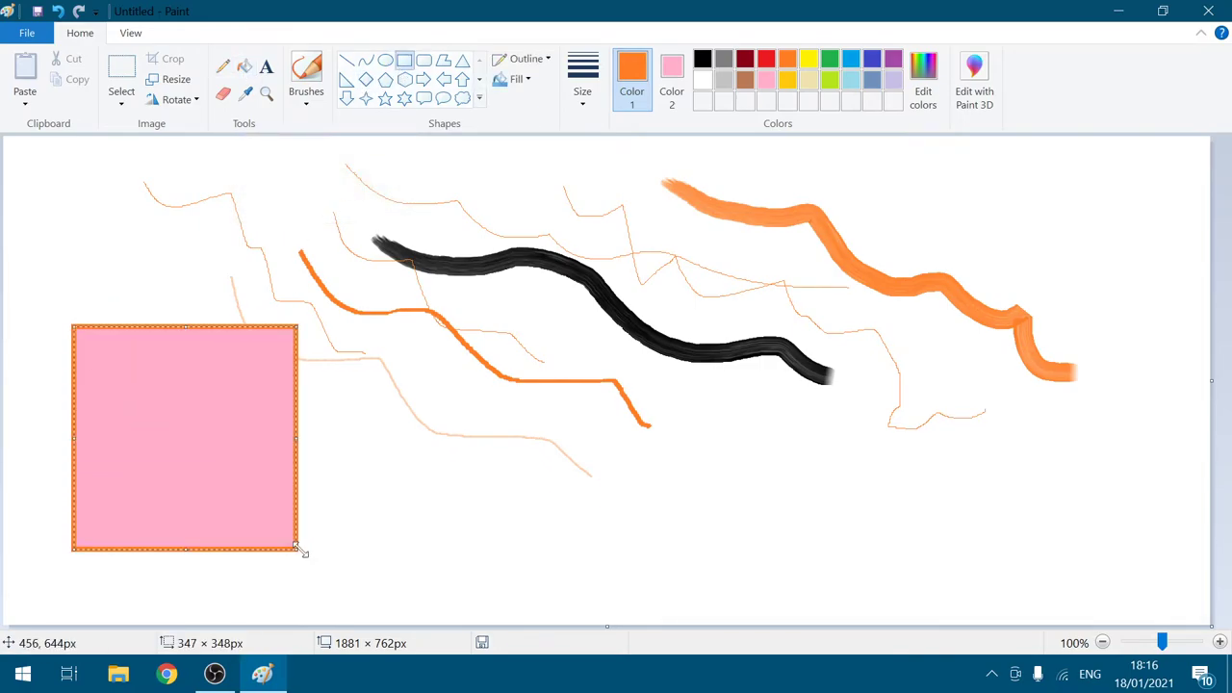
left_click(612, 439)
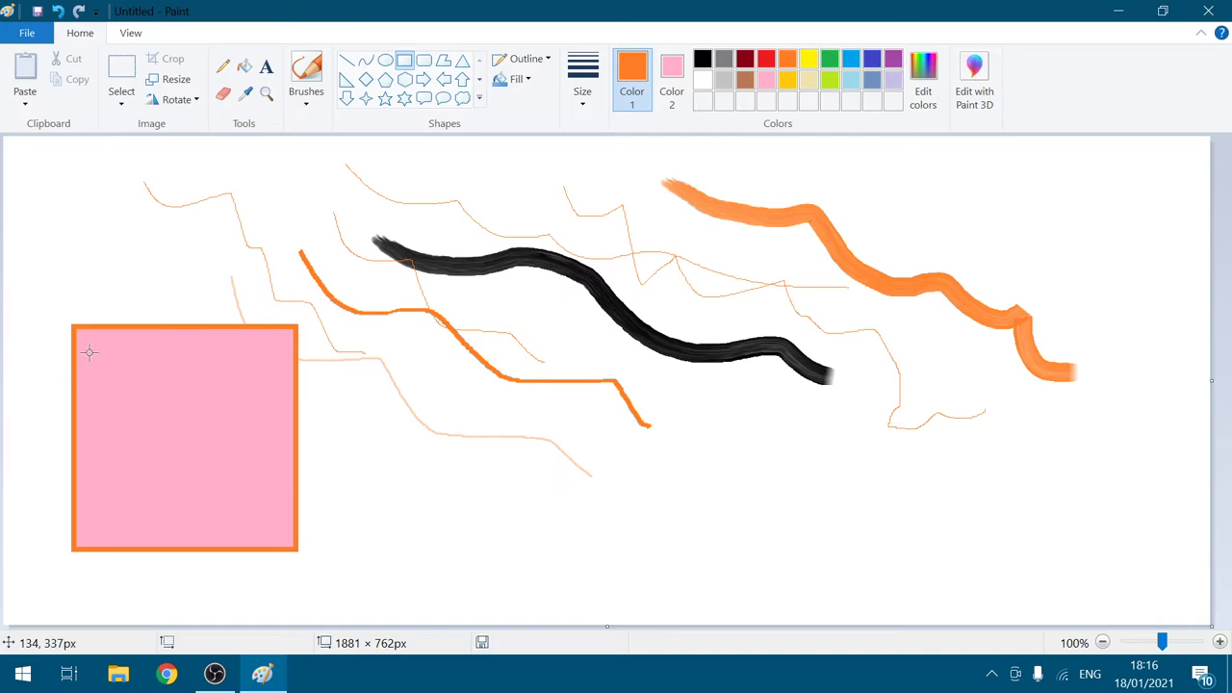
Step: Draw a hexagon about 322 × 344 px to the right of the square, with a solid gold Color 2 fill and orange outline
left_click(672, 85)
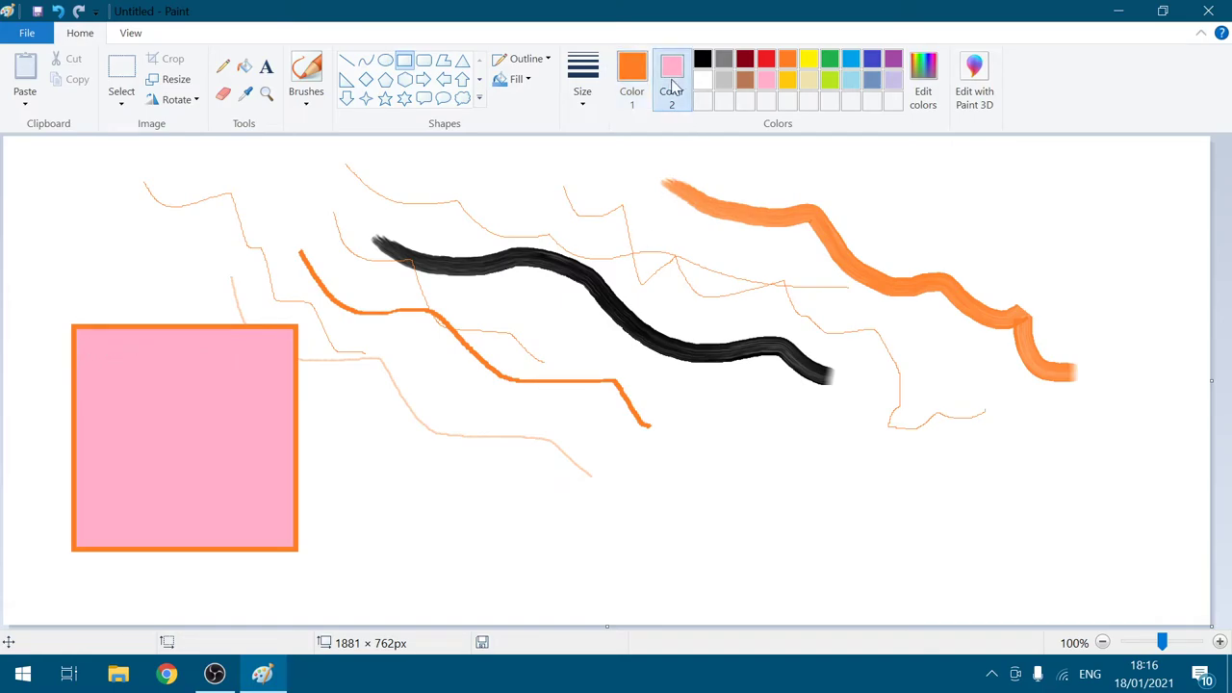
left_click(789, 62)
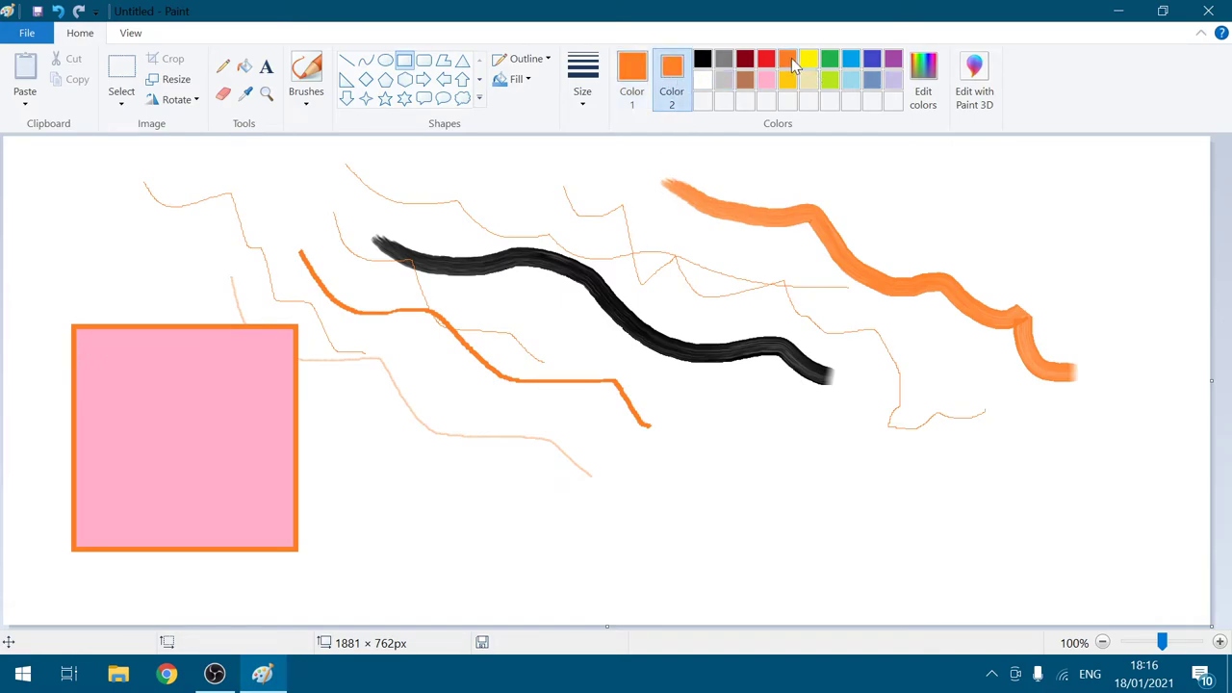
left_click(516, 79)
left_click(529, 126)
left_click(772, 80)
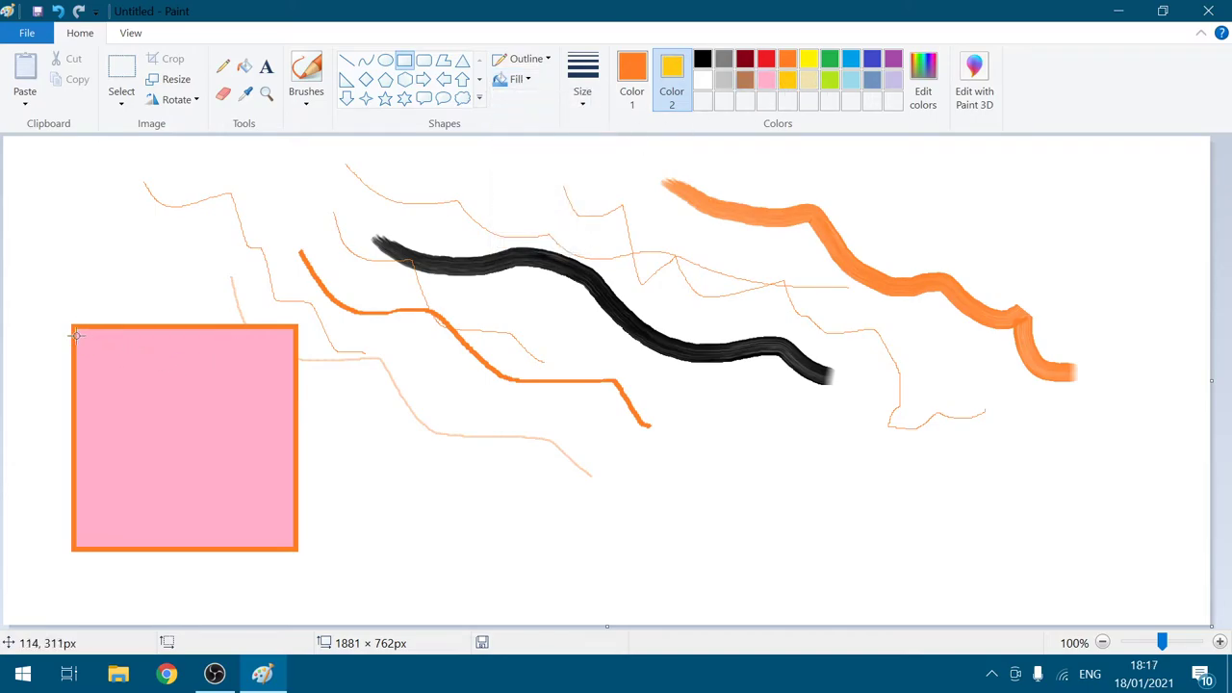
left_click(405, 79)
left_click_drag(418, 396, 626, 616)
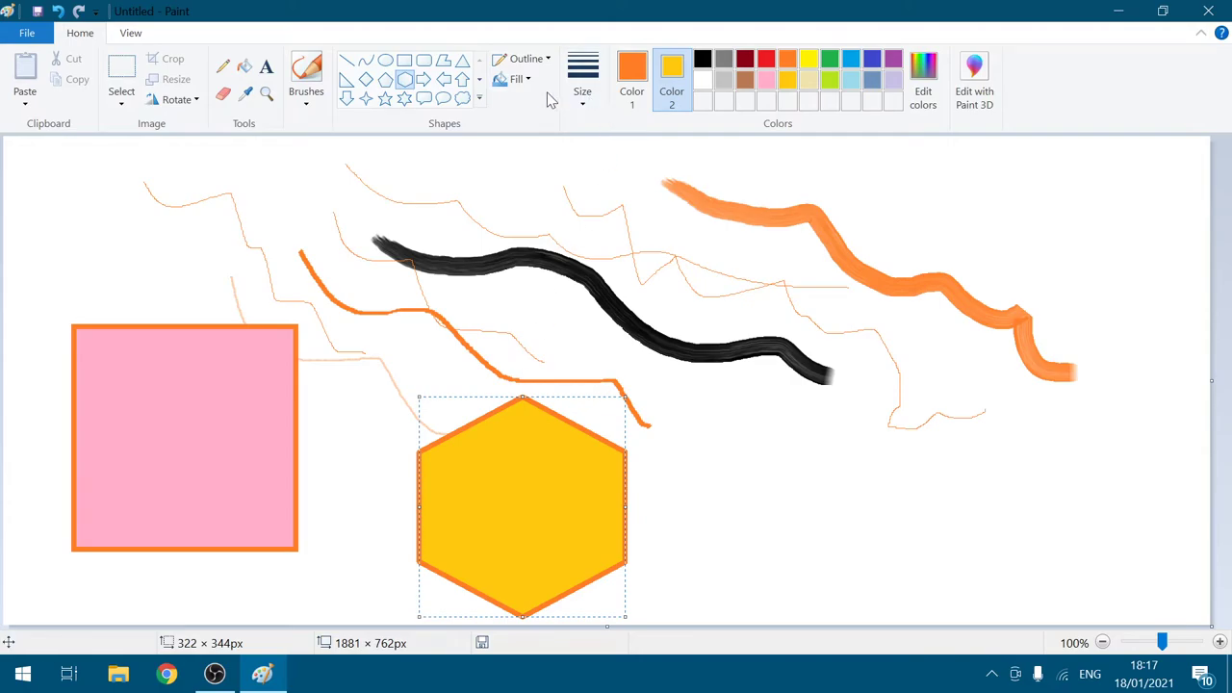
left_click(768, 422)
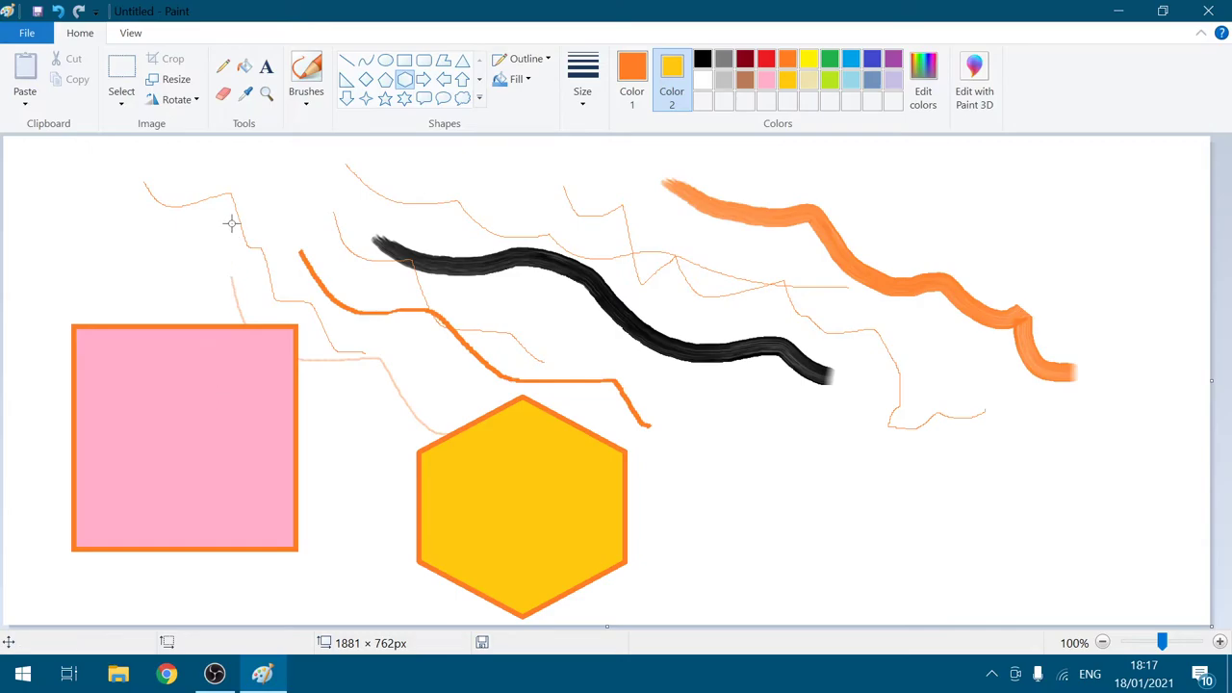
Step: Set Color 1 to blue and recolor the inside of the pink square with the Fill with color tool
left_click(244, 73)
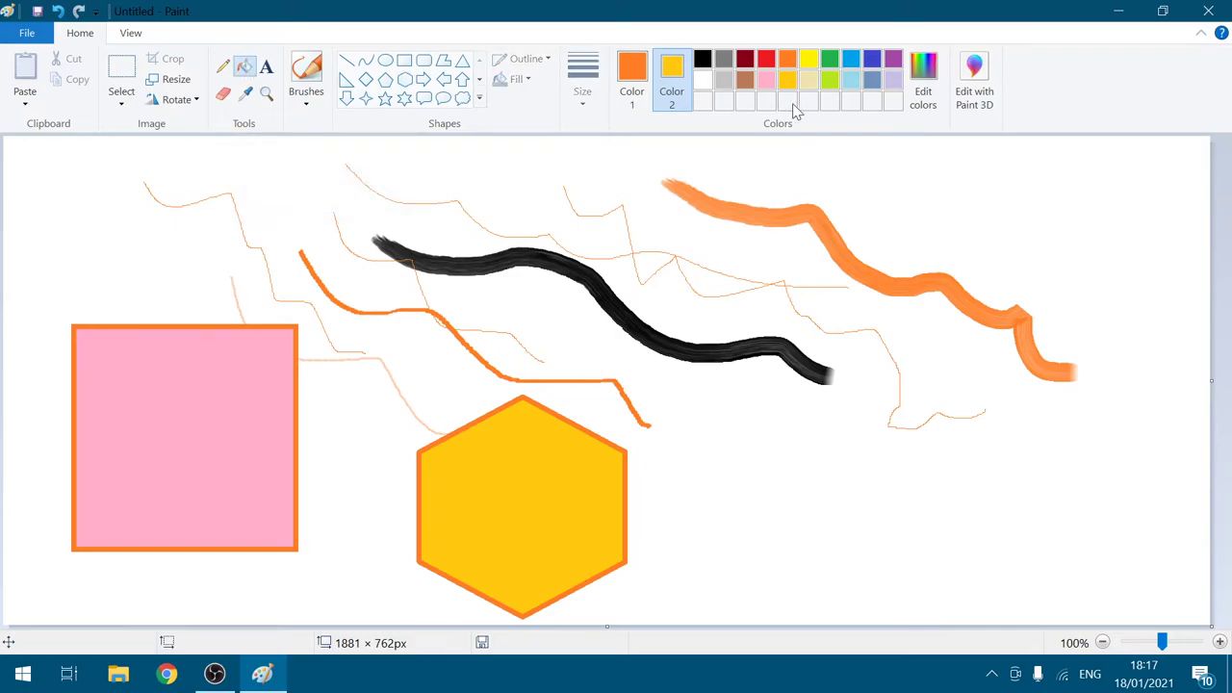
left_click(632, 77)
left_click(851, 60)
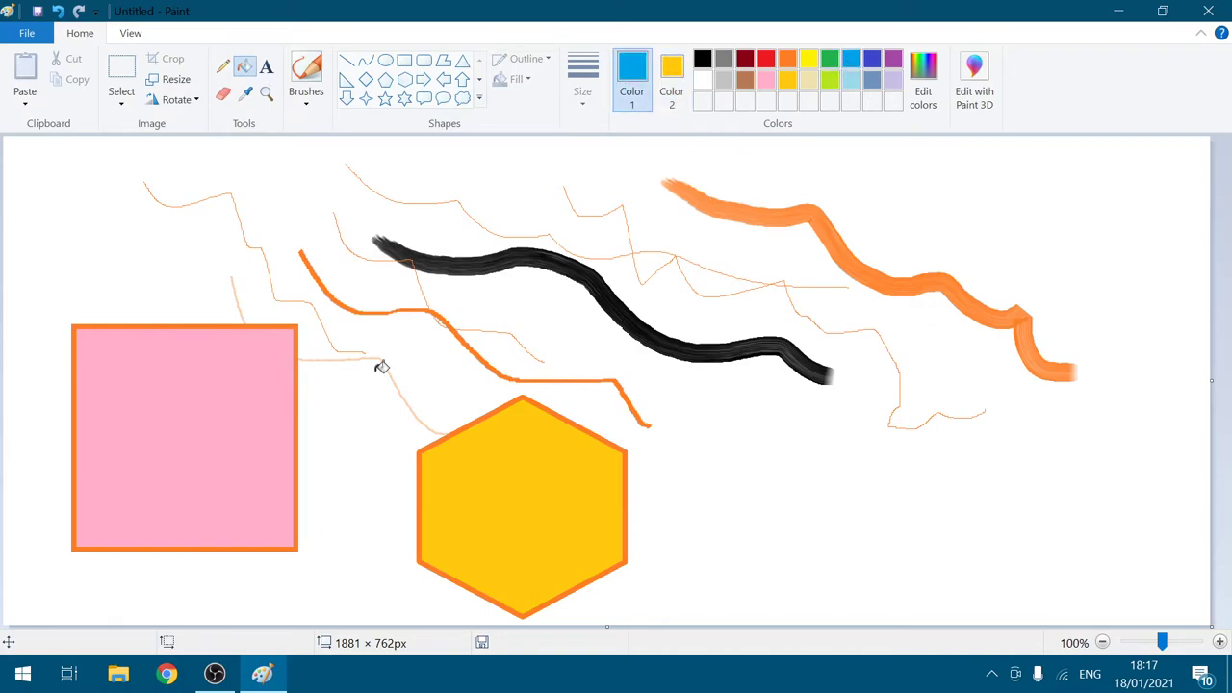
left_click(225, 400)
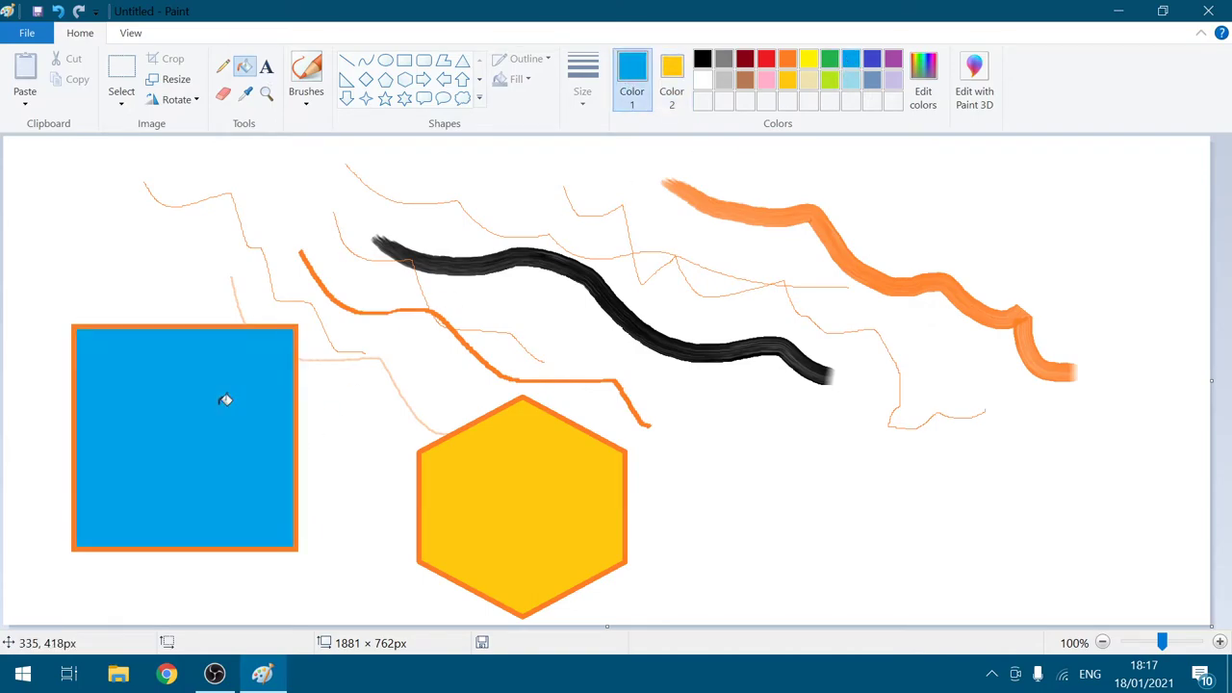